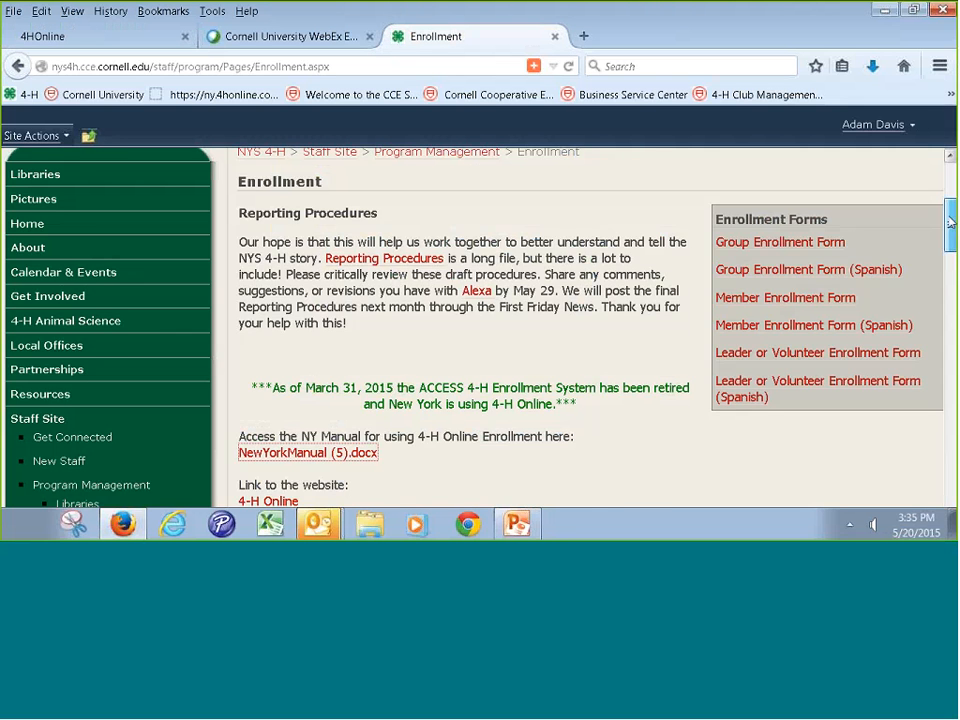
pyautogui.scroll(-6, 580, 330)
pyautogui.moveTo(950, 271); pyautogui.dragTo(951, 215)
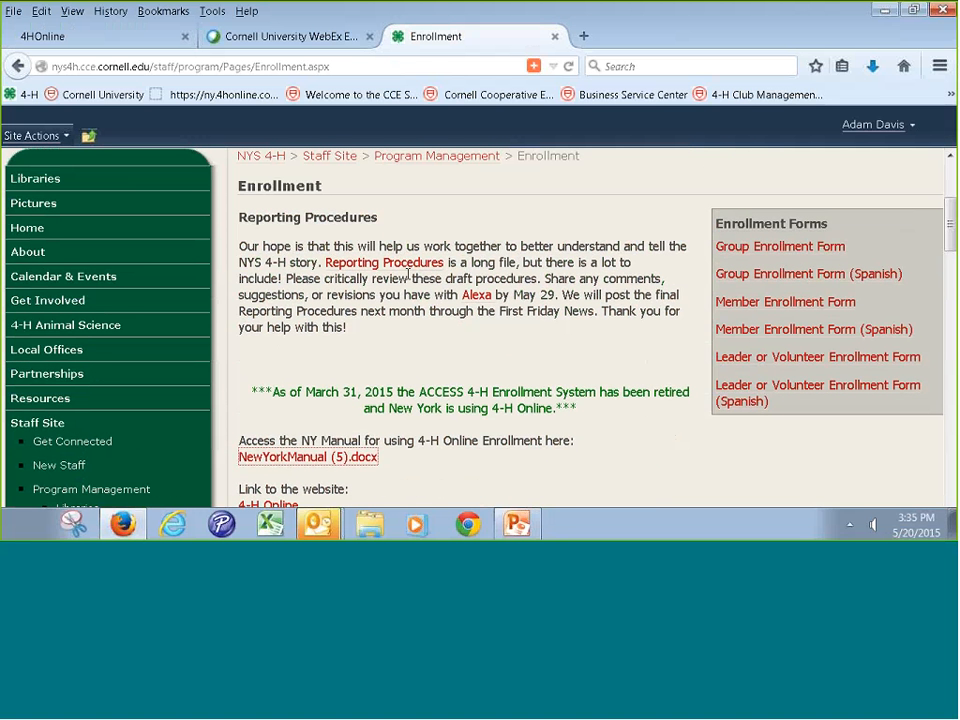
pyautogui.moveTo(512, 533)
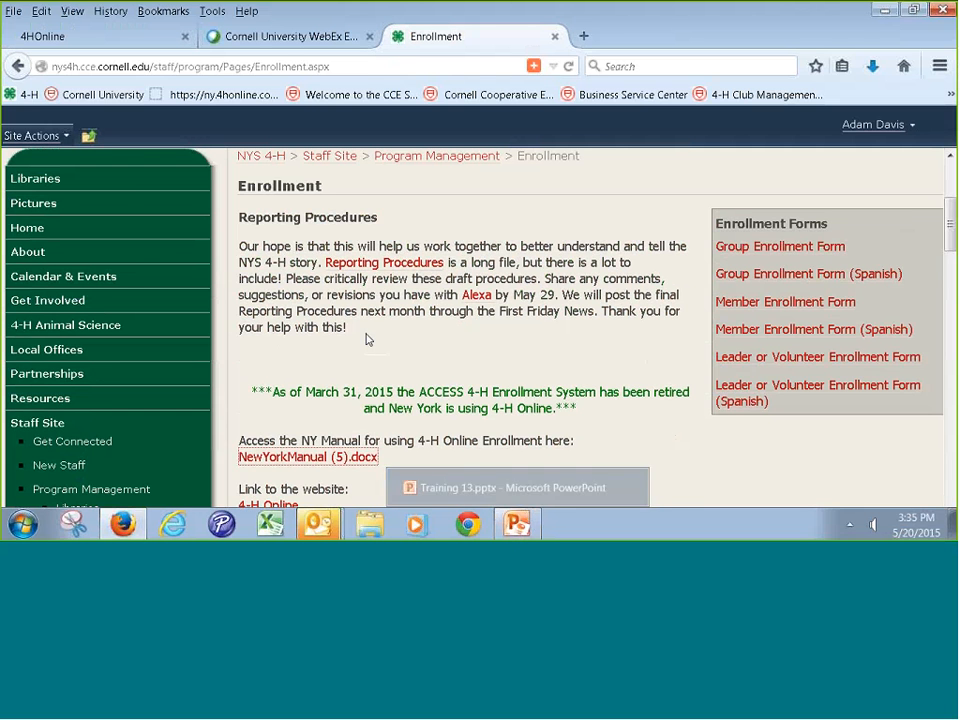
# In Windows Explorer, browse drive CCE (R:) to the folder 4-H > Program > 4-H Online - Enrollment > Training Documents
pyautogui.click(370, 524)
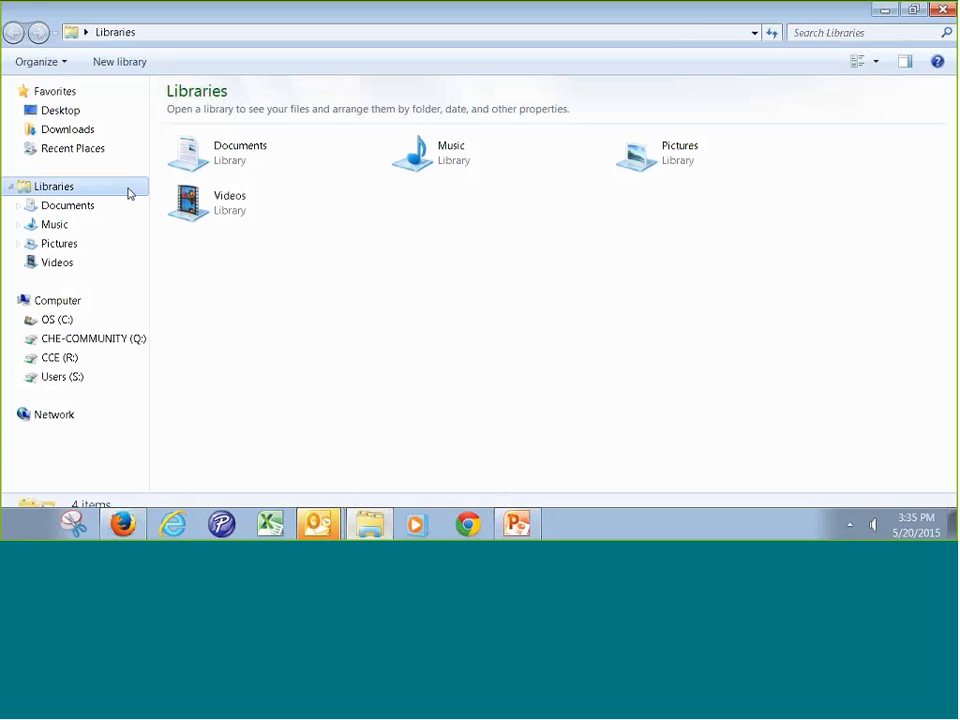
pyautogui.click(62, 357)
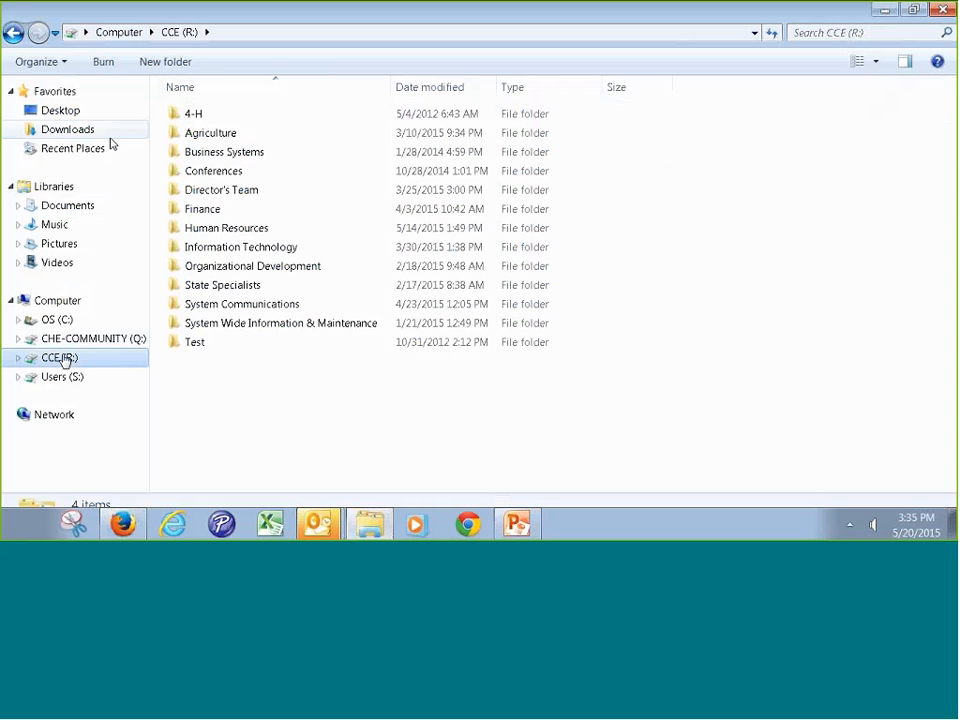
pyautogui.doubleClick(217, 119)
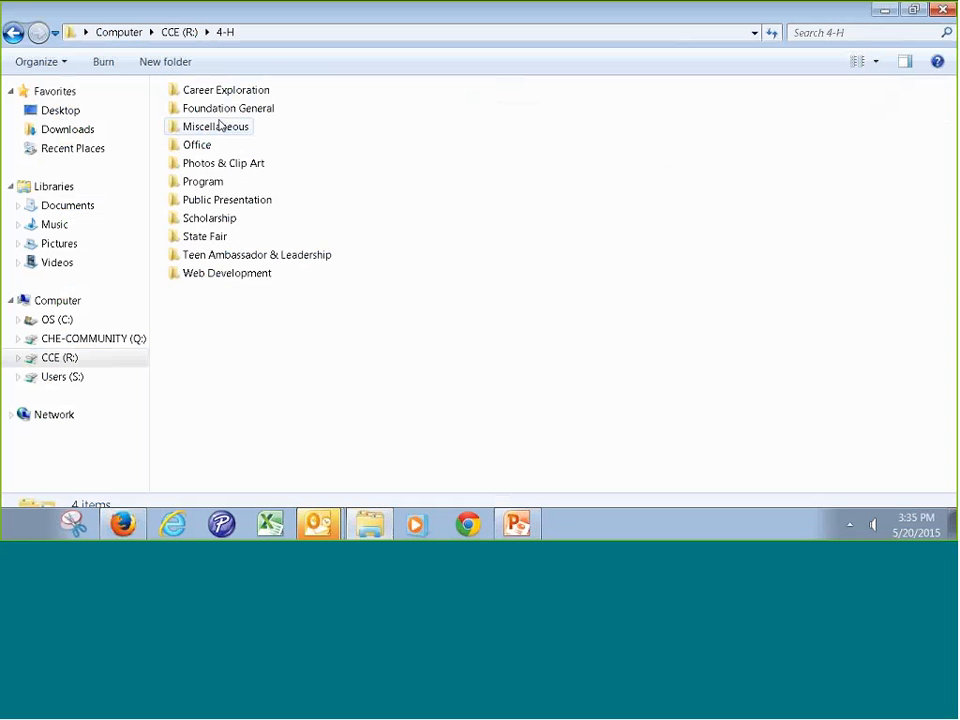
pyautogui.doubleClick(194, 188)
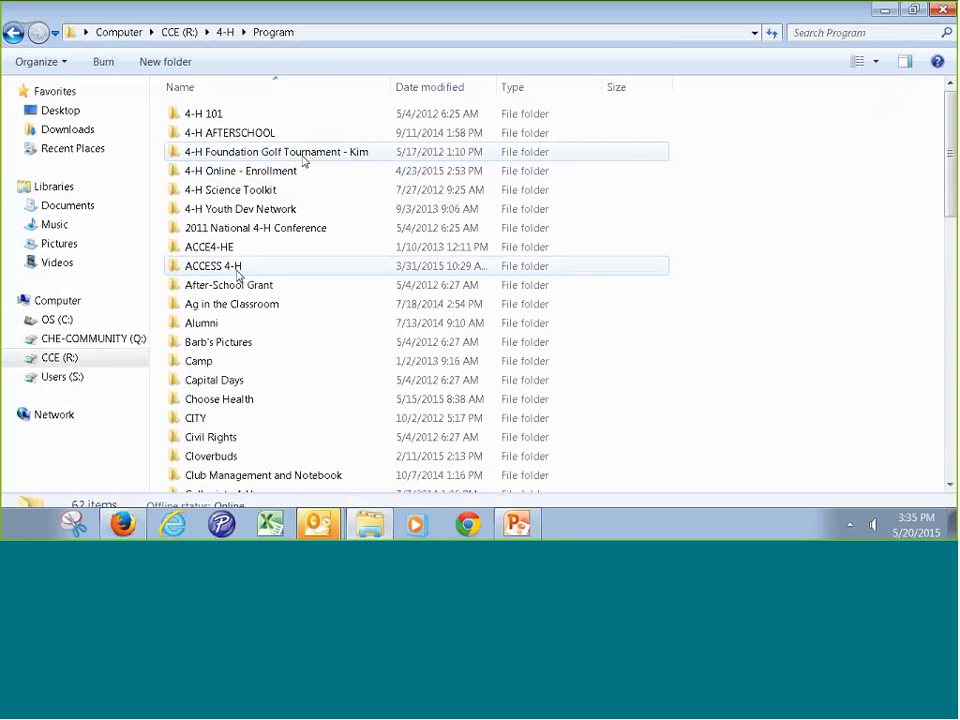
pyautogui.doubleClick(236, 171)
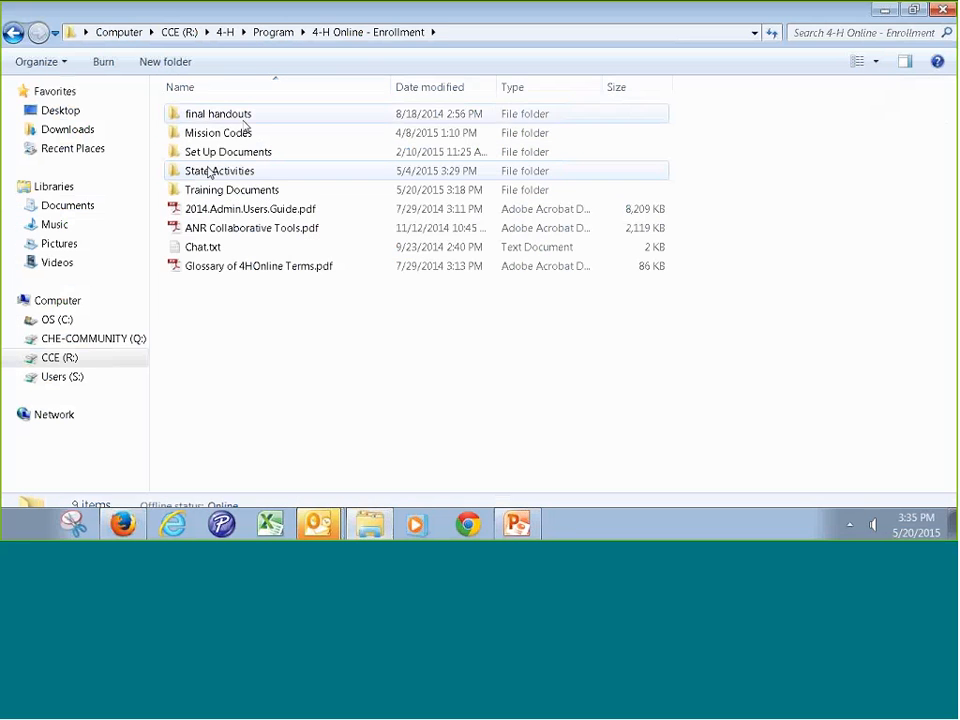
pyautogui.doubleClick(240, 191)
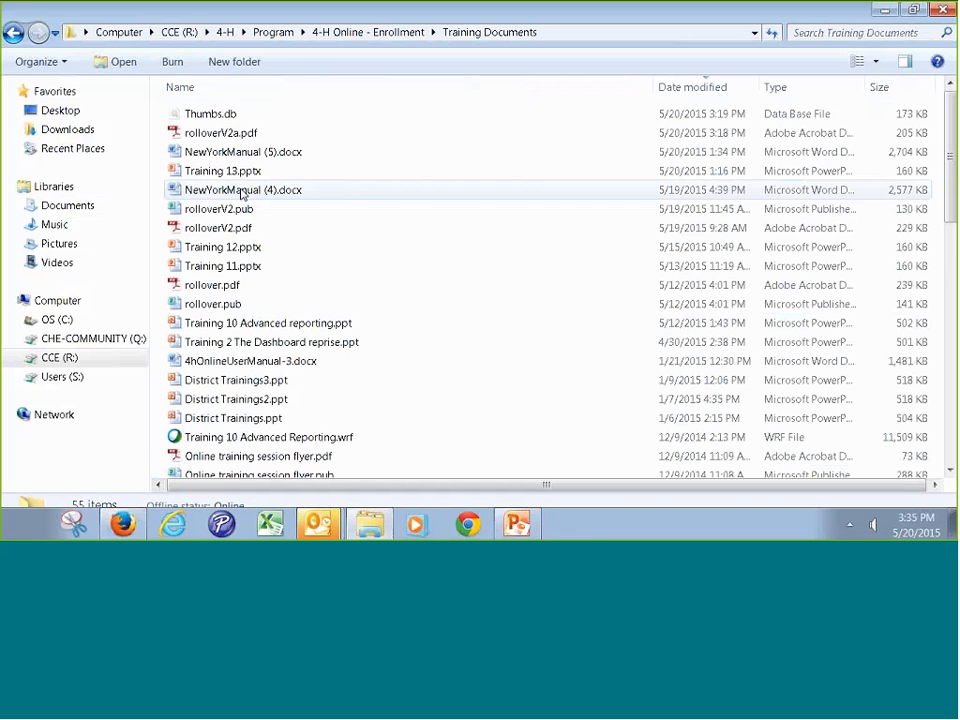
# View the document rolloverV2a.pdf, and close both it and the Training Documents folder window
pyautogui.doubleClick(250, 133)
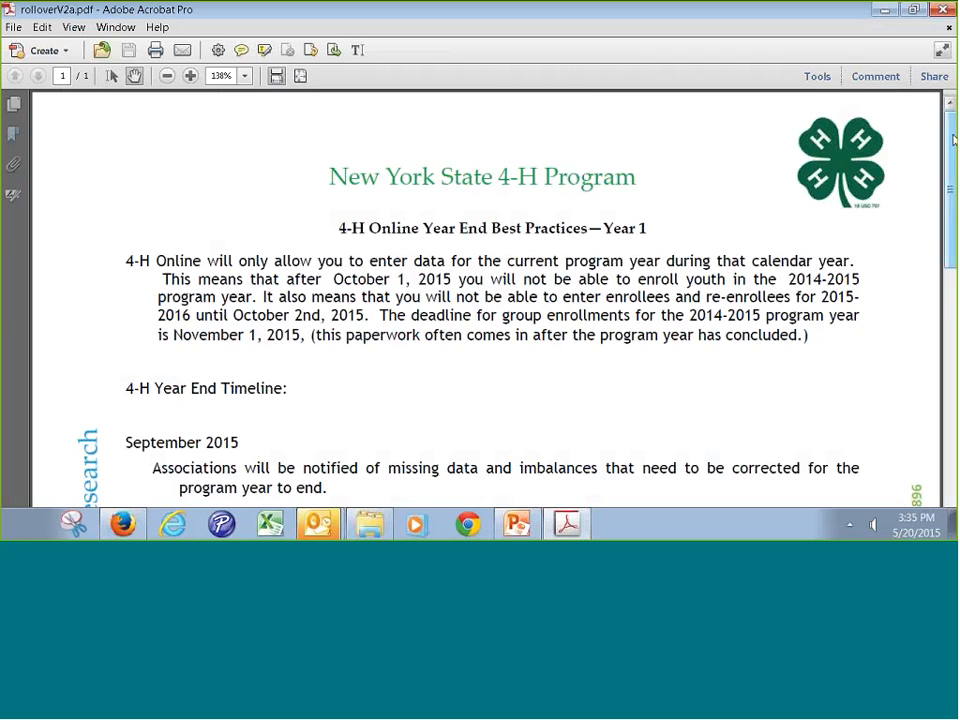
pyautogui.moveTo(951, 138); pyautogui.dragTo(951, 108)
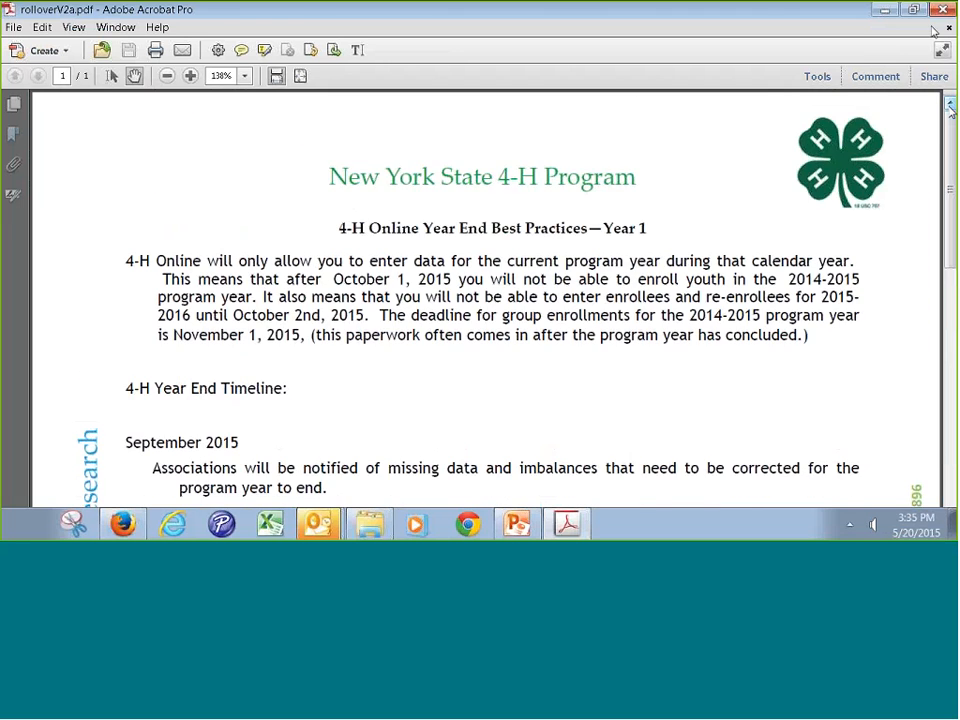
pyautogui.click(941, 9)
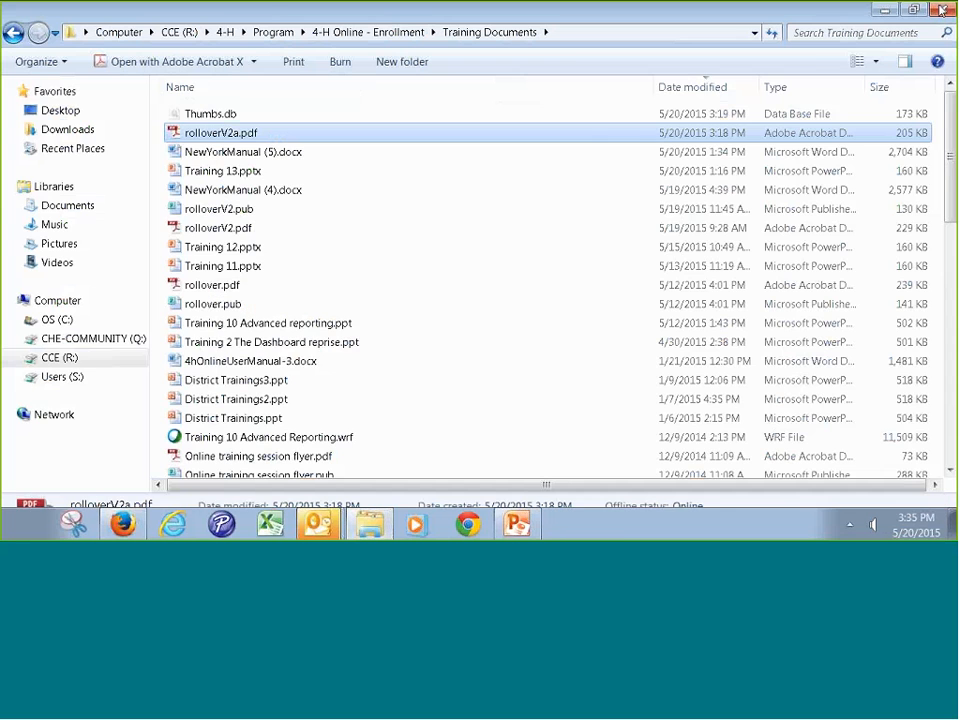
pyautogui.click(941, 9)
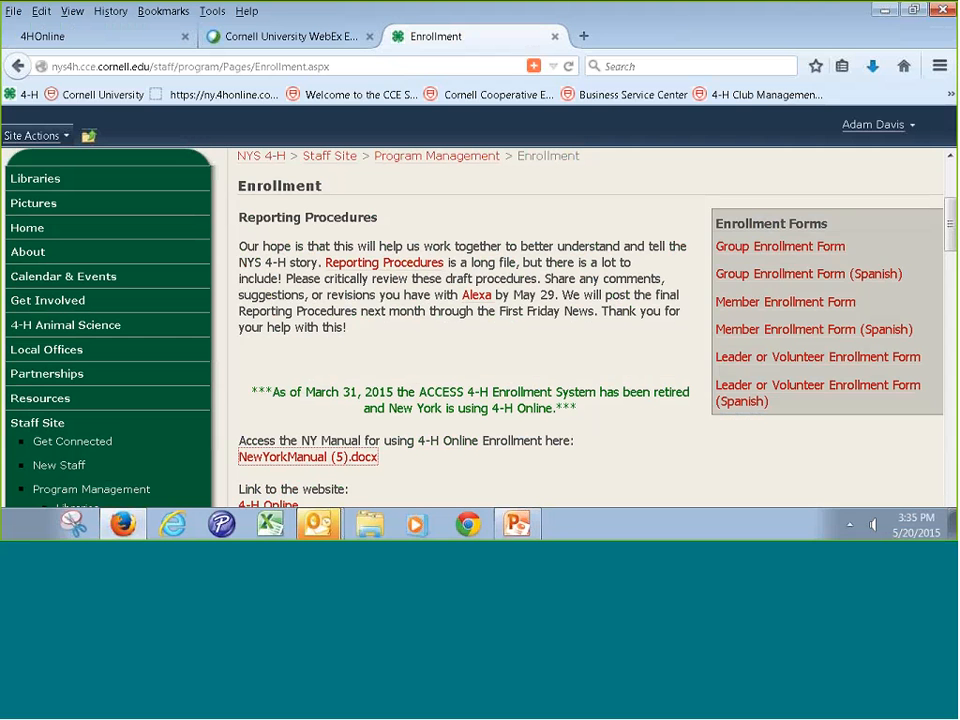
# Switch to the 4HOnline site and open its enrollment reports page
pyautogui.click(150, 42)
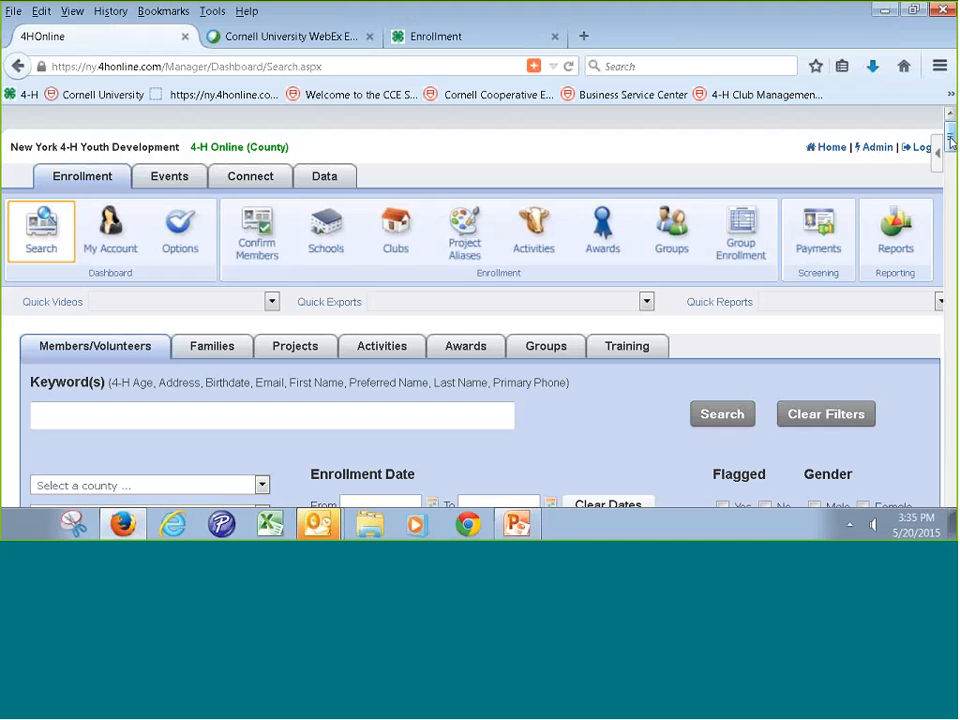
pyautogui.moveTo(950, 142)
pyautogui.mouseDown()
pyautogui.moveTo(950, 150)
pyautogui.moveTo(950, 138)
pyautogui.mouseUp()
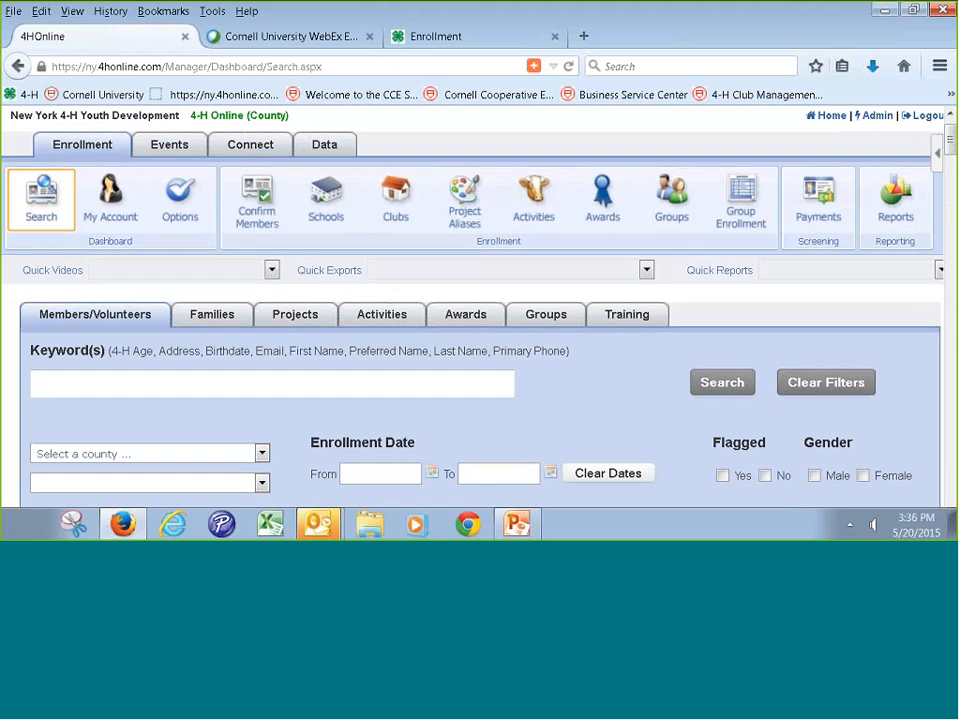
pyautogui.click(895, 200)
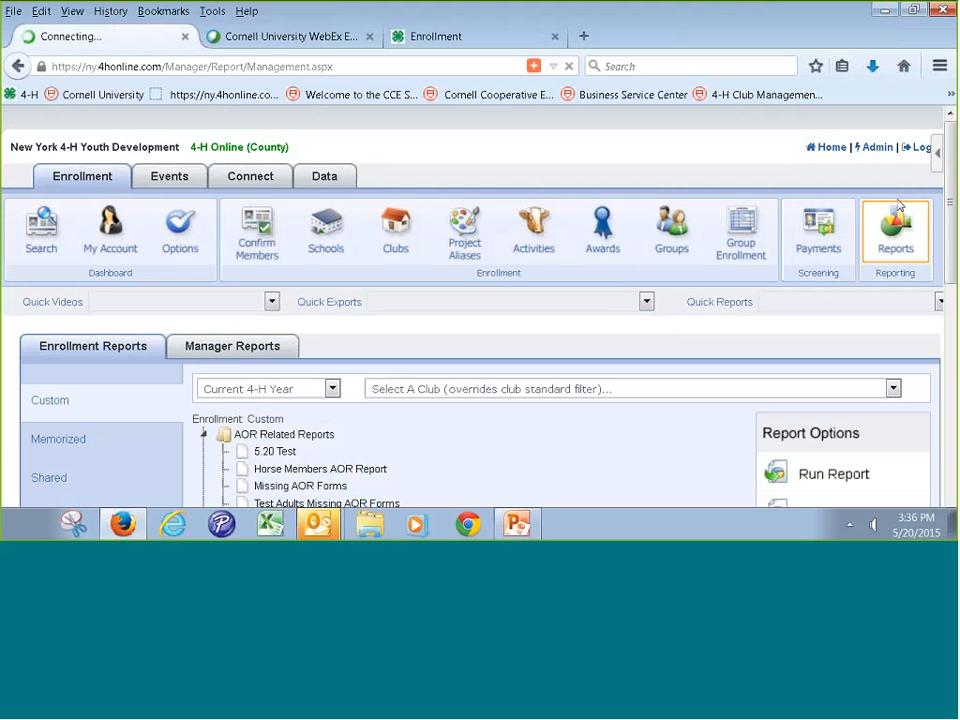
pyautogui.moveTo(952, 175); pyautogui.dragTo(952, 256)
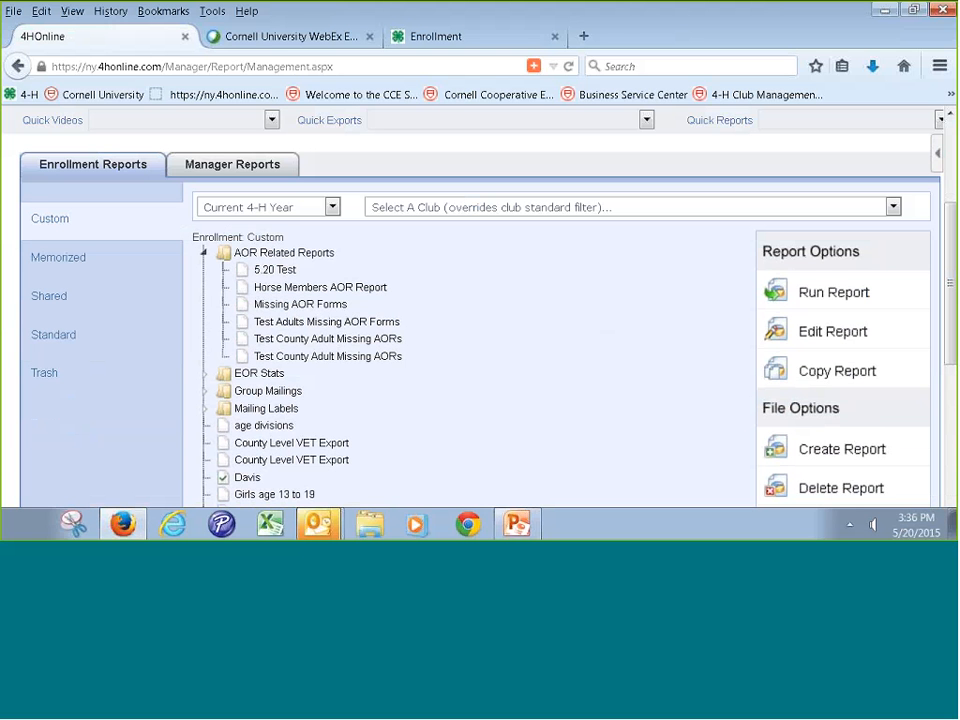
# Run the shared state report Adults Missing AOR Forms and review its column headings and member rows
pyautogui.click(53, 302)
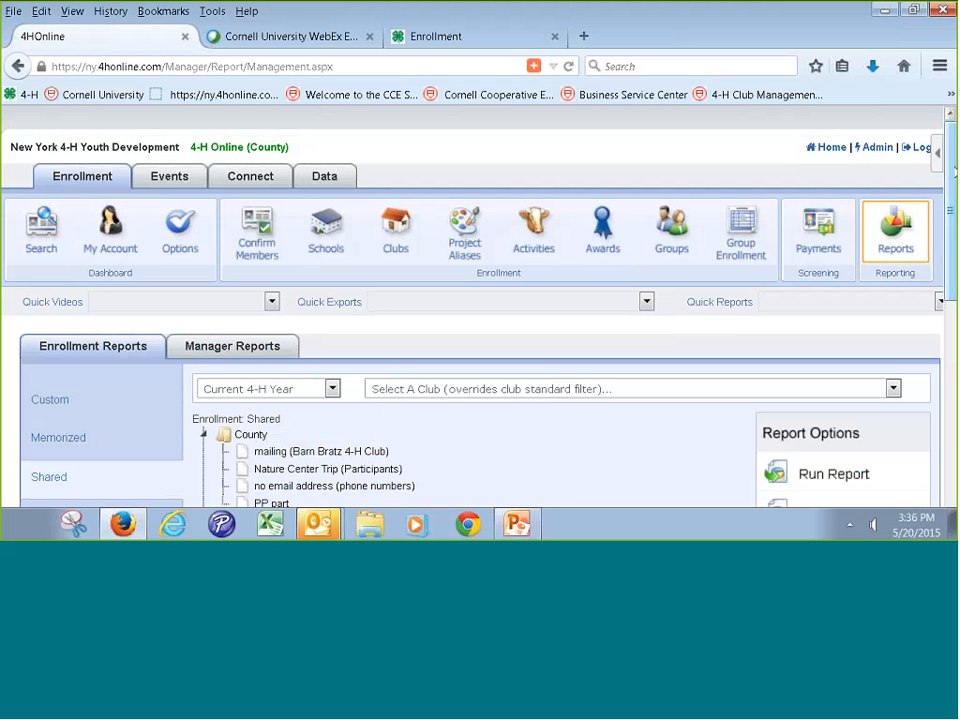
pyautogui.scroll(-3, 533, 321)
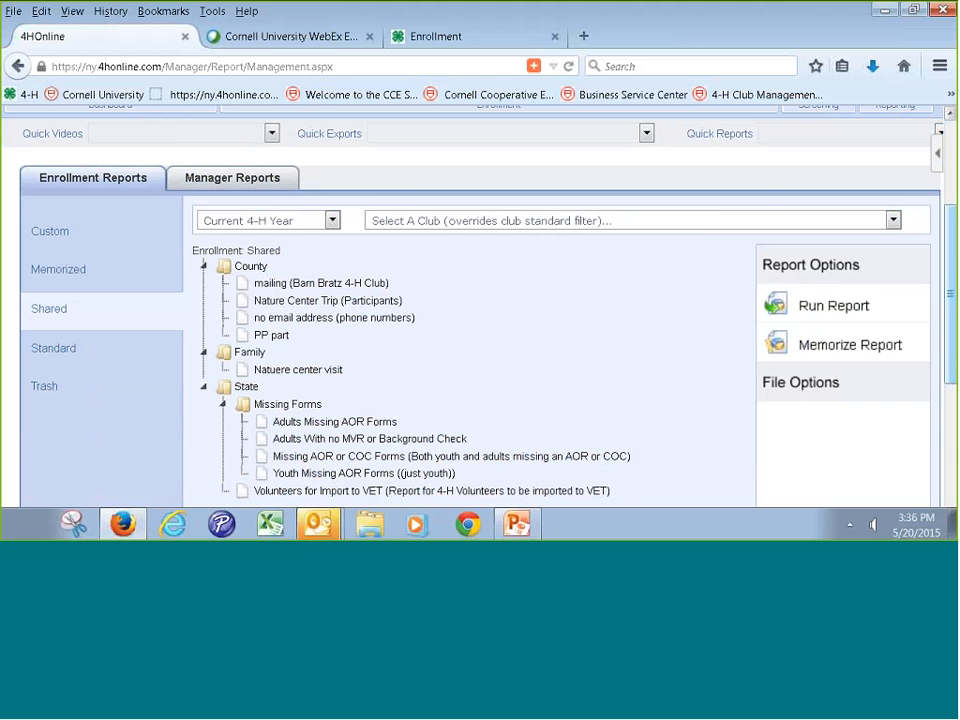
pyautogui.scroll(-2, 533, 321)
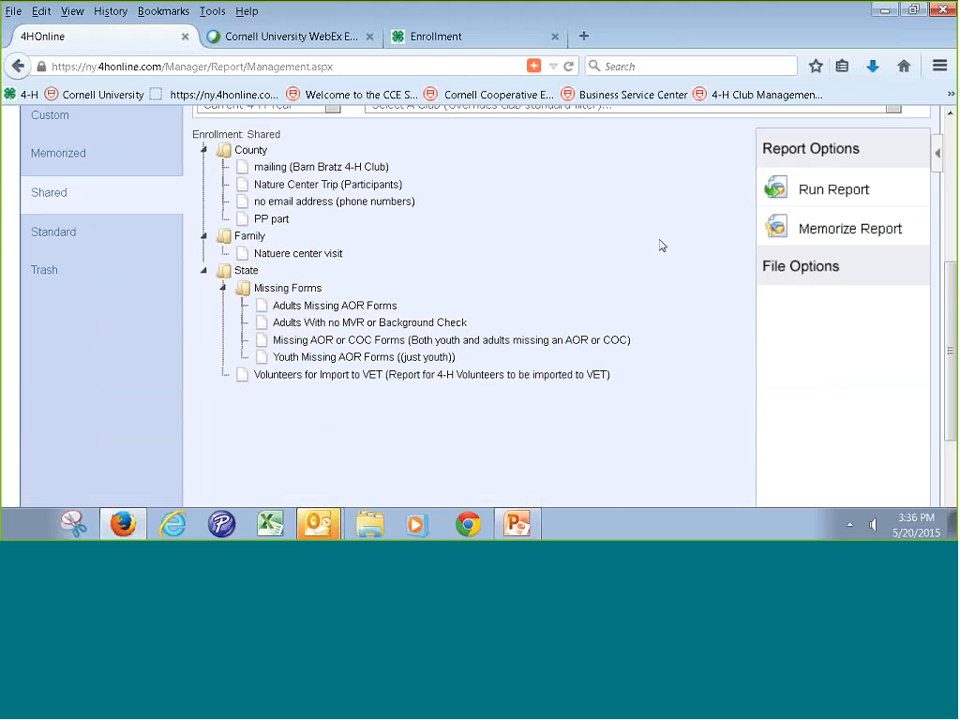
pyautogui.click(814, 191)
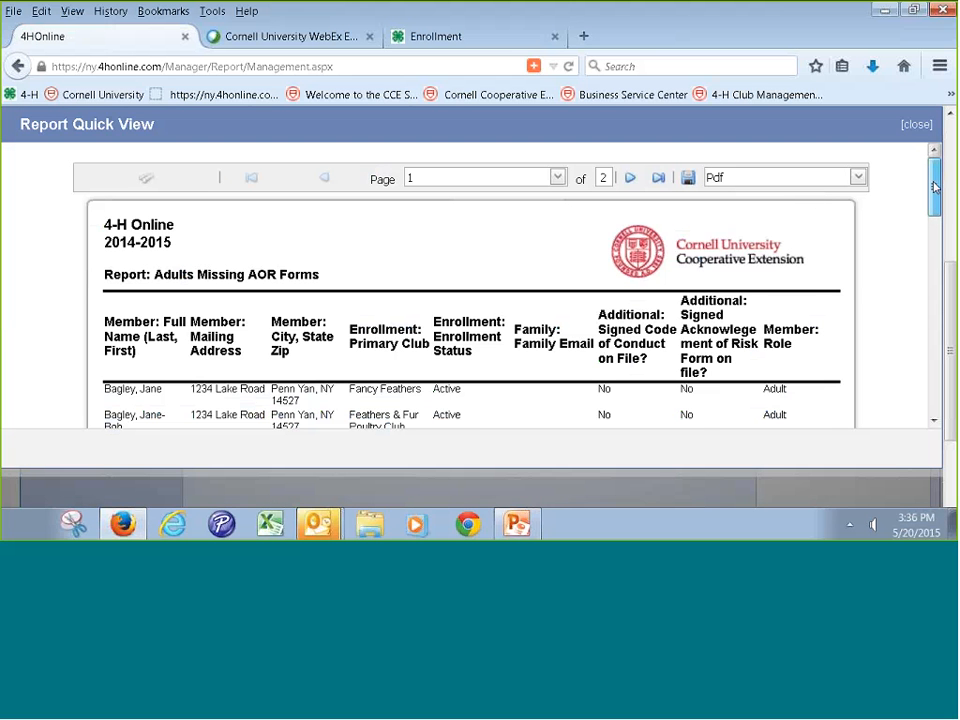
pyautogui.moveTo(935, 178)
pyautogui.mouseDown()
pyautogui.moveTo(935, 222)
pyautogui.moveTo(935, 197)
pyautogui.mouseUp()
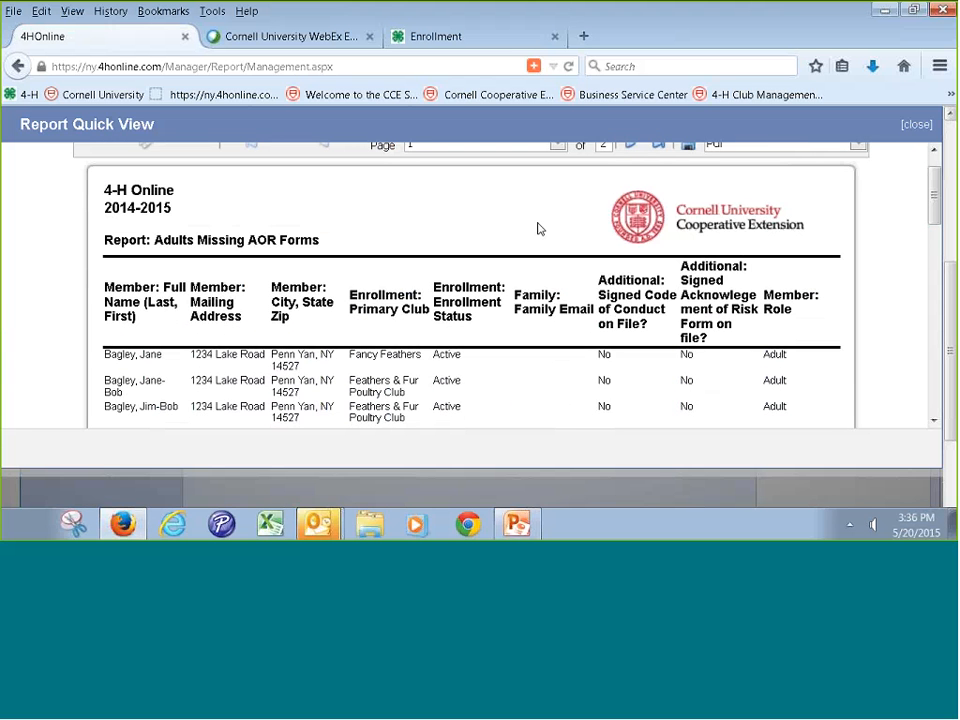
pyautogui.moveTo(933, 197); pyautogui.dragTo(935, 222)
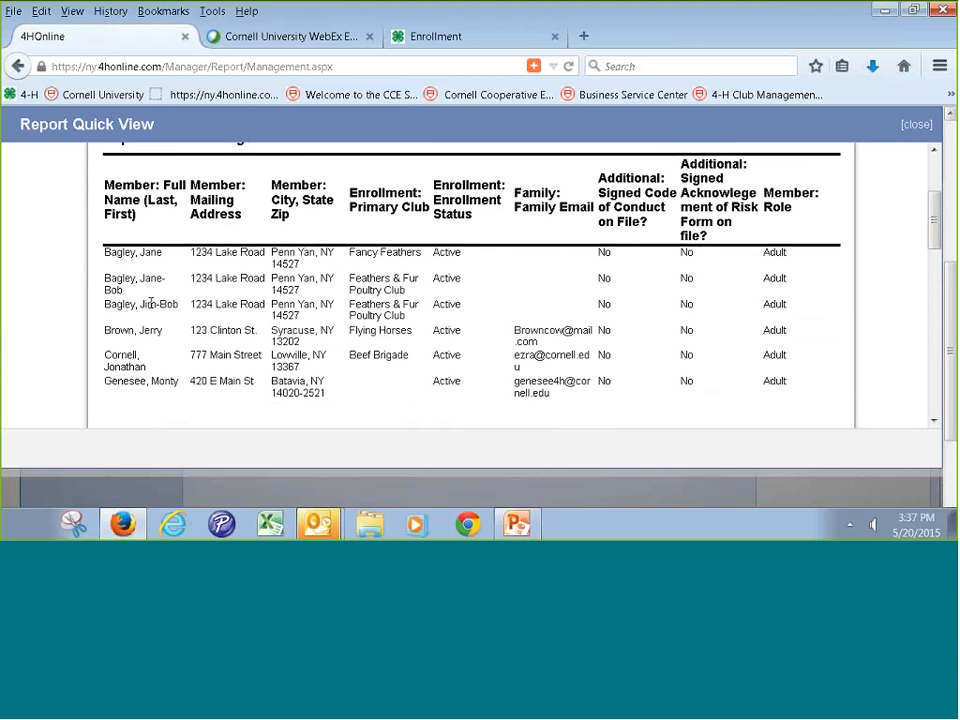
pyautogui.moveTo(938, 222); pyautogui.dragTo(925, 172)
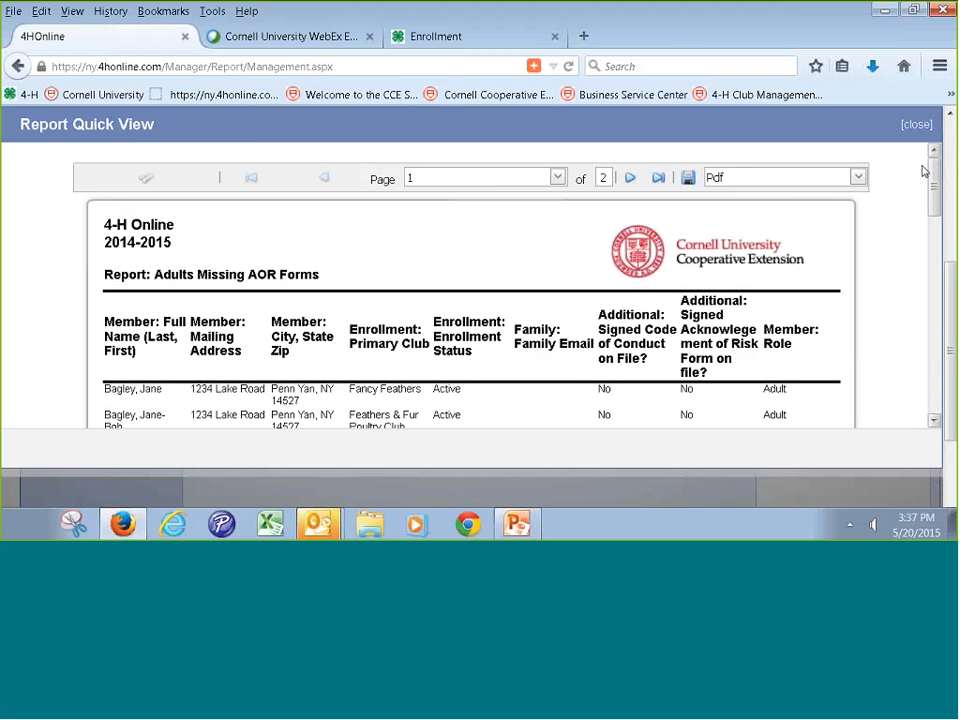
# Export the report in MS Excel format, open it in Microsoft Excel and enable editing
pyautogui.click(856, 180)
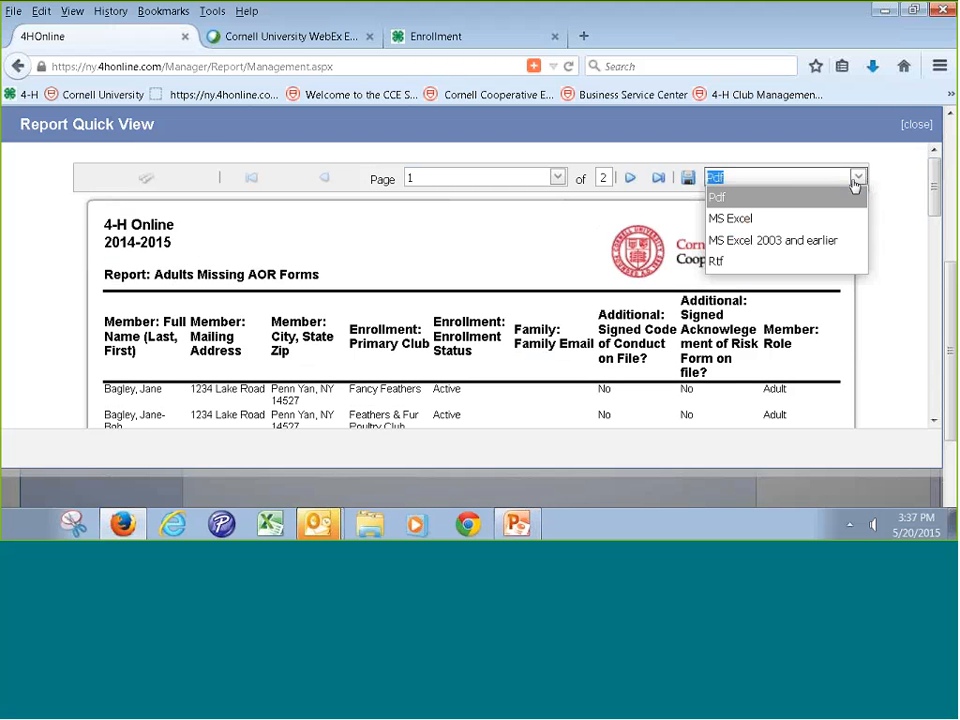
pyautogui.click(758, 220)
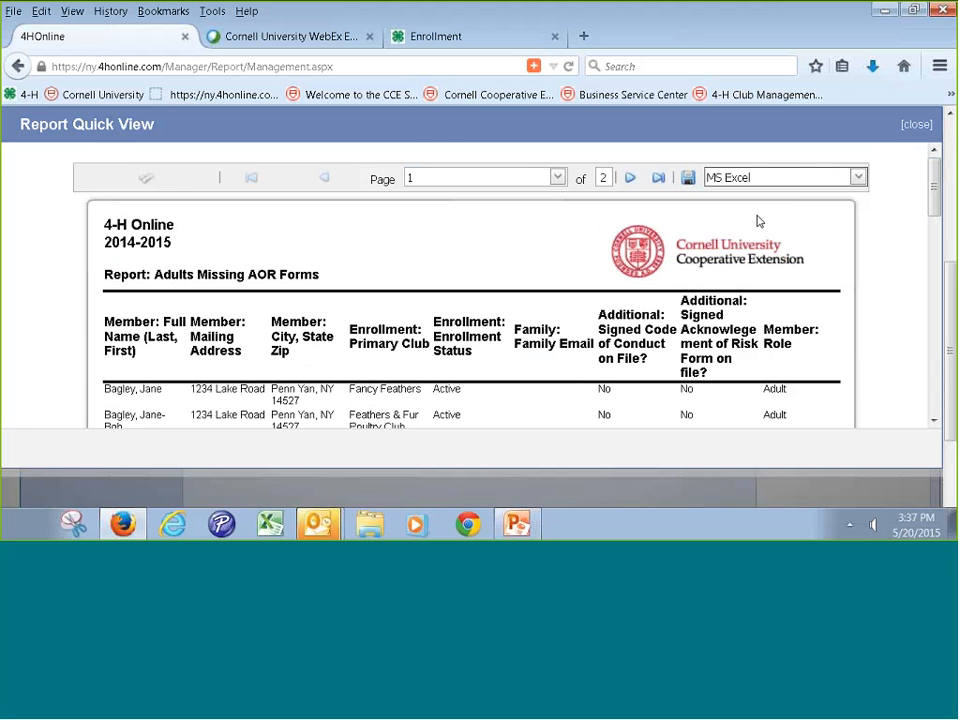
pyautogui.click(687, 178)
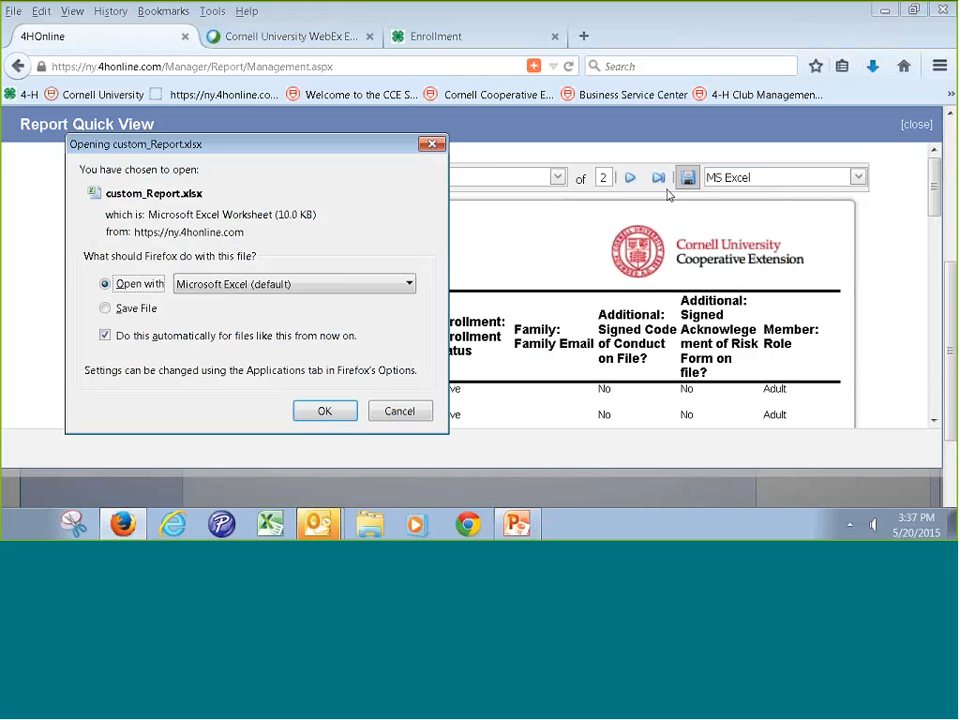
pyautogui.click(343, 408)
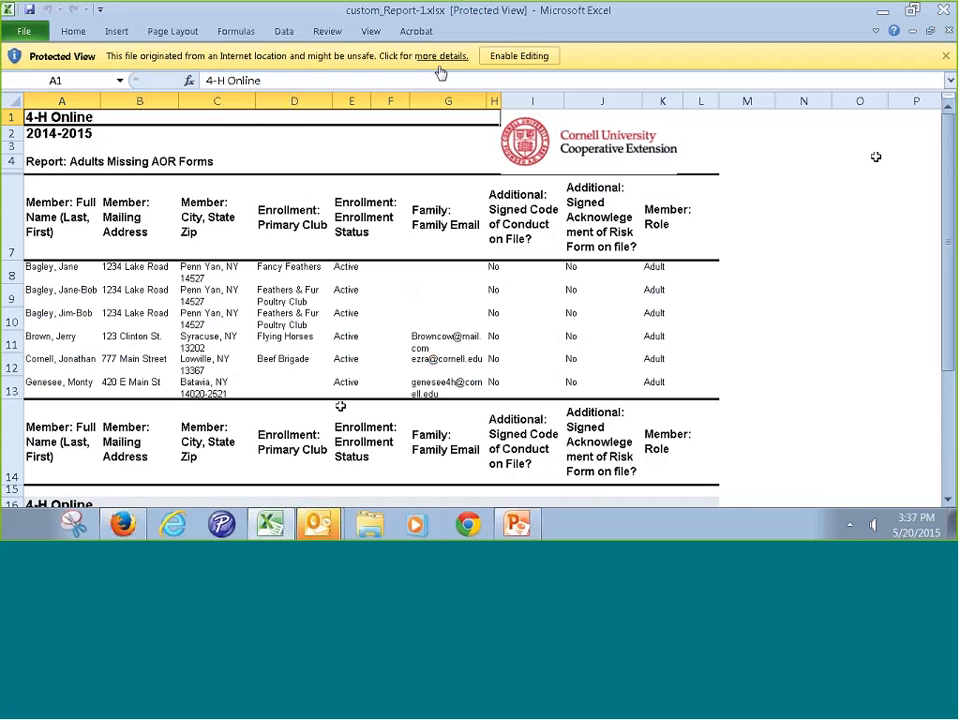
pyautogui.click(515, 57)
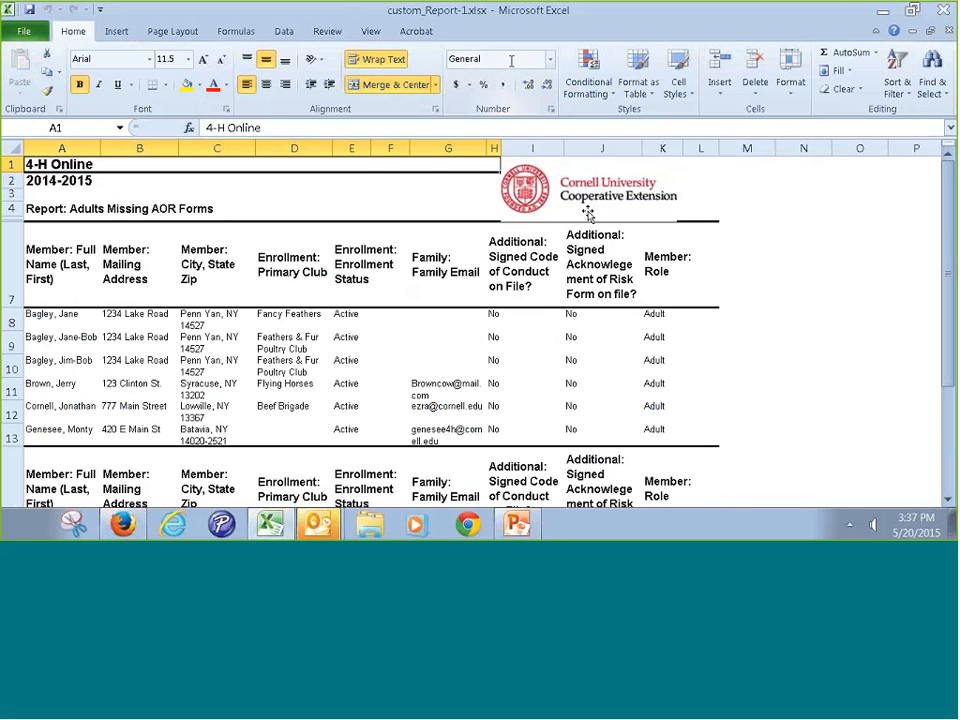
# Try to sort the signed Code of Conduct column (column I) from A to Z, expanding the selection to adjacent data
pyautogui.click(522, 148)
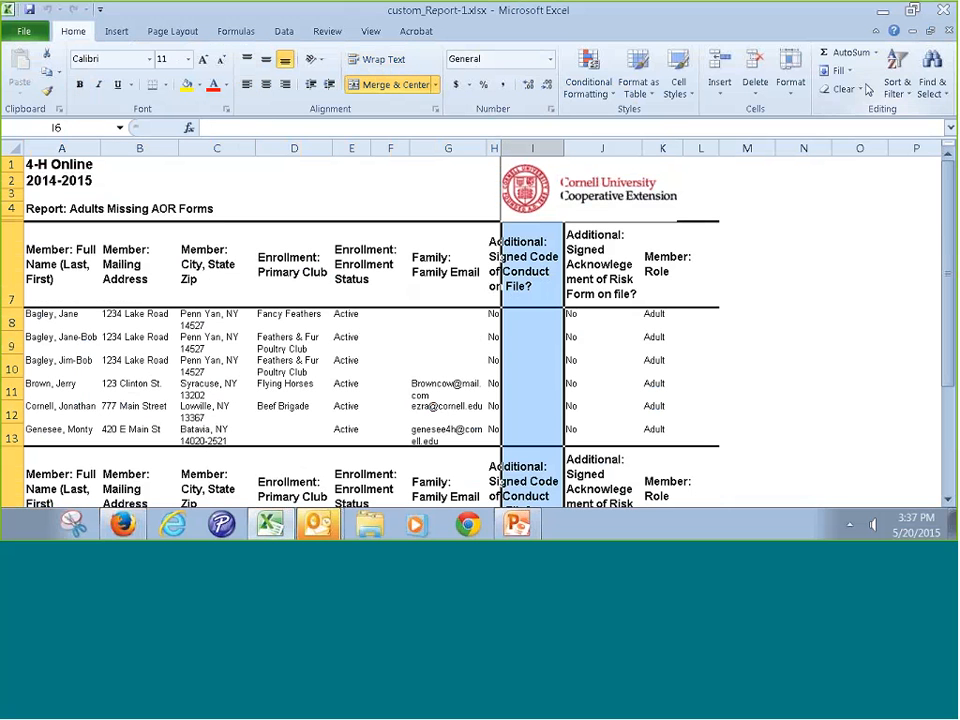
pyautogui.click(898, 68)
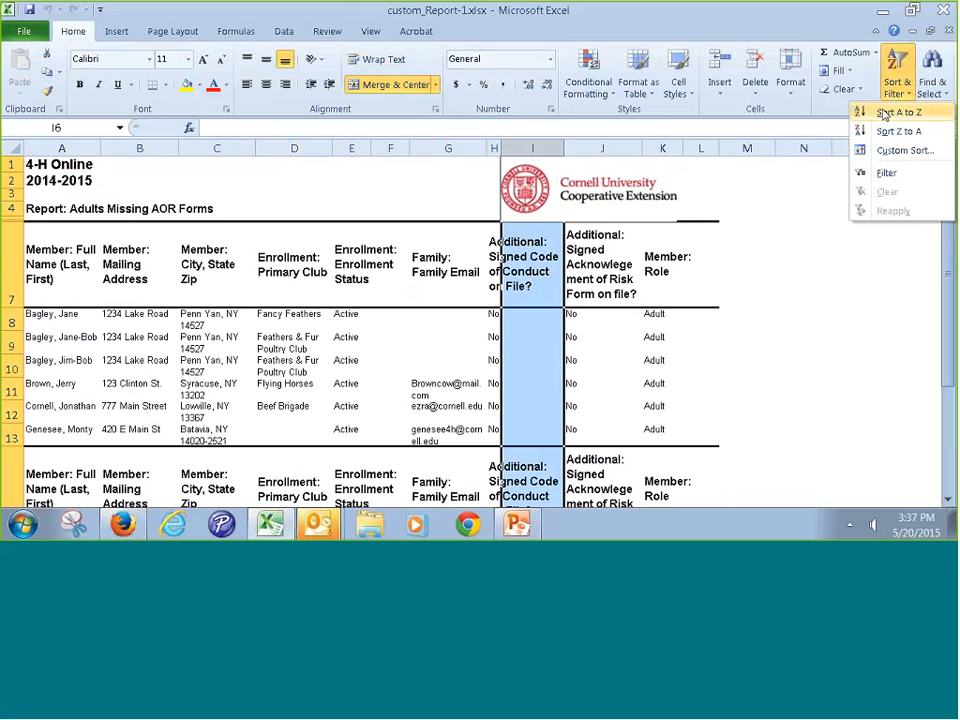
pyautogui.click(890, 112)
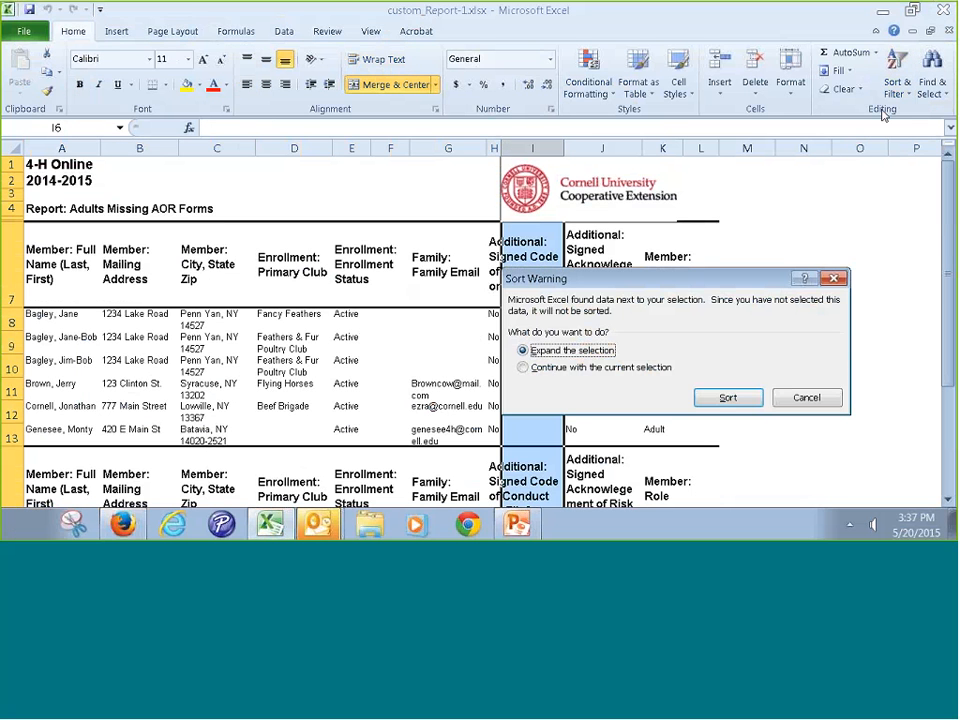
pyautogui.click(728, 398)
pyautogui.click(481, 340)
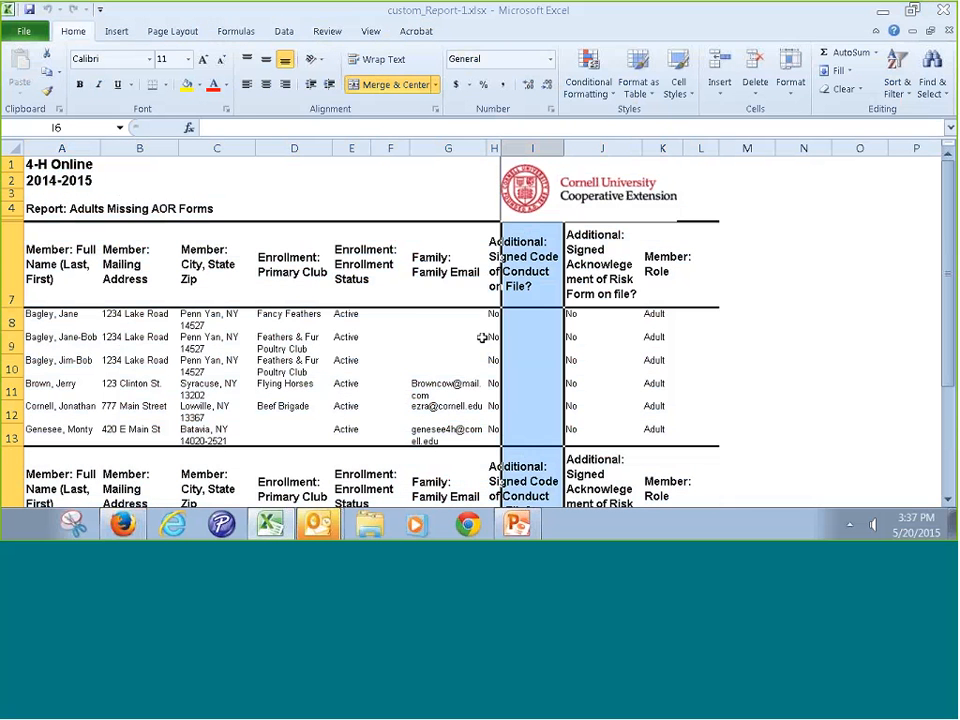
# Close the exported workbook and return to the report view in 4HOnline
pyautogui.click(371, 317)
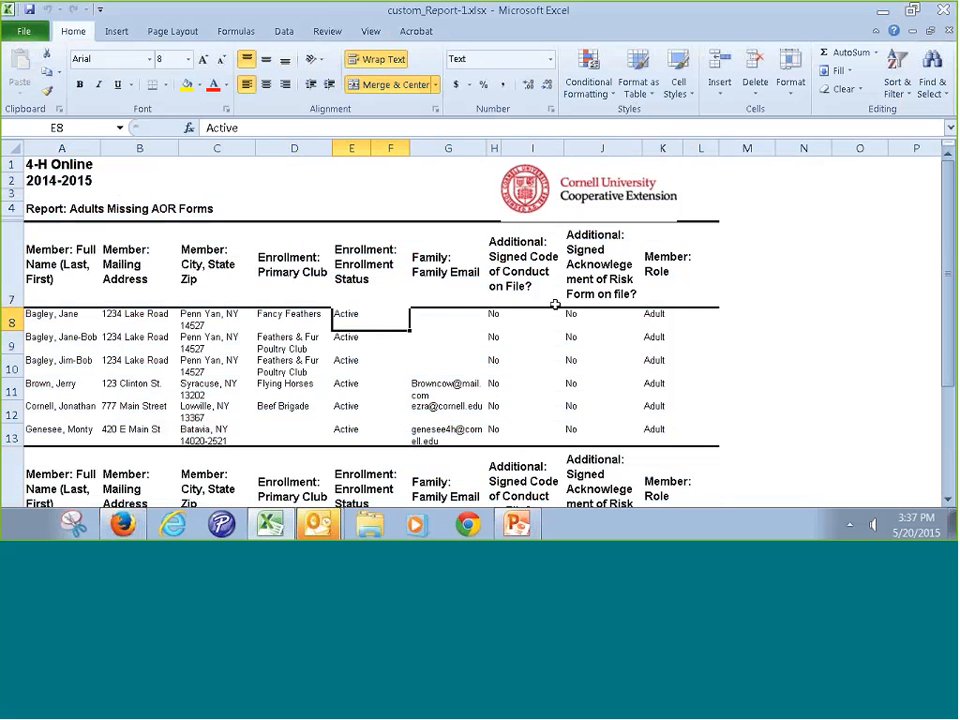
pyautogui.click(947, 31)
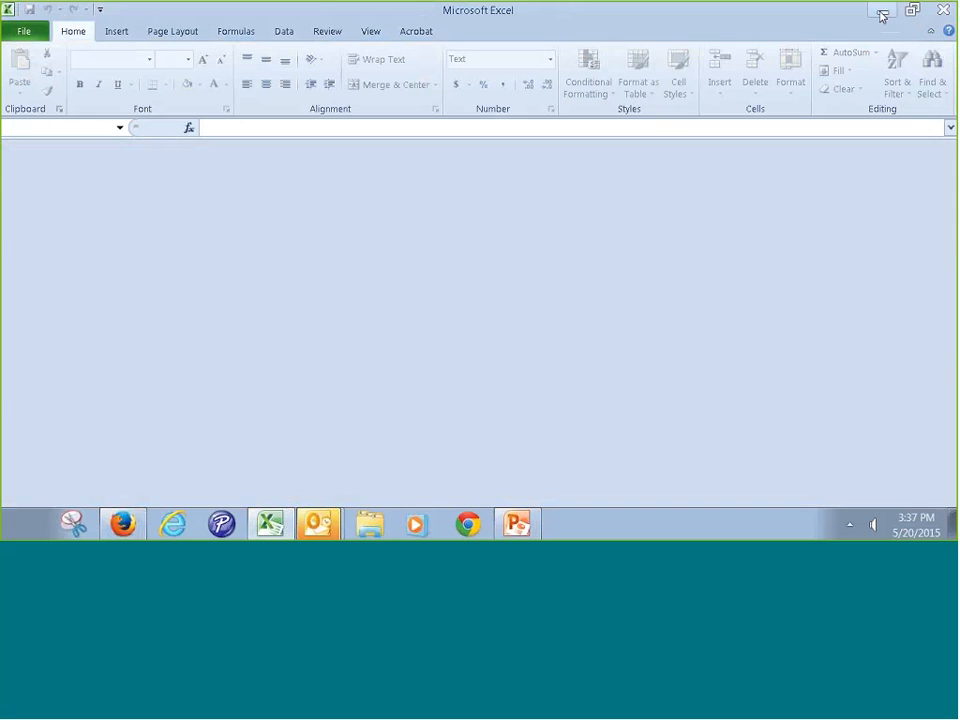
pyautogui.click(882, 11)
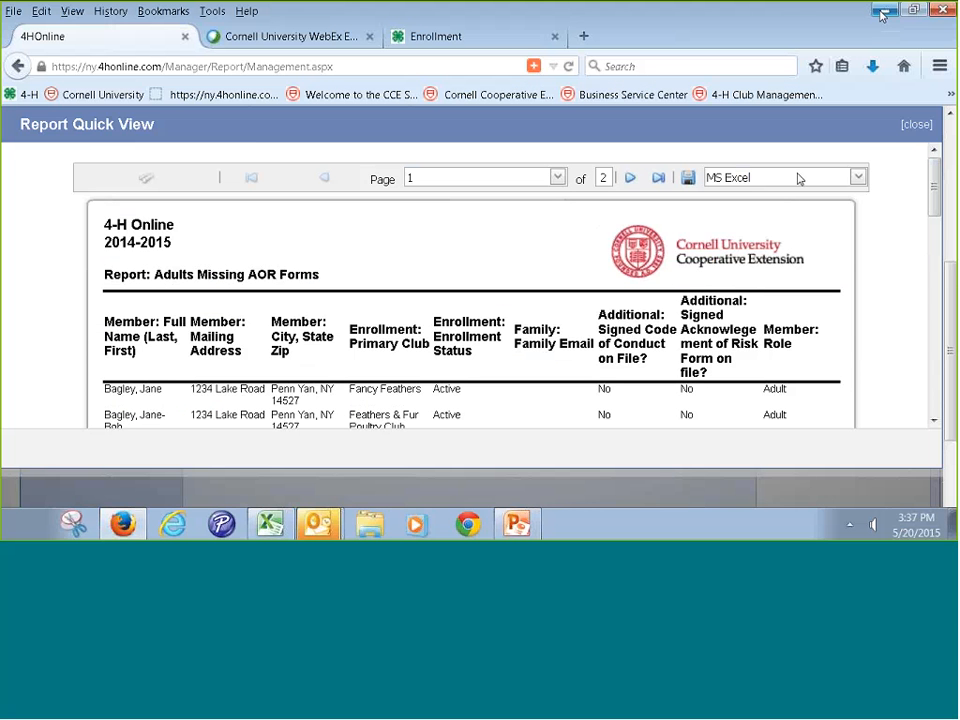
# Close the report preview and start memorizing Adults Missing AOR Forms, titling the copy "County Adults Missing AOR and COC"
pyautogui.click(918, 135)
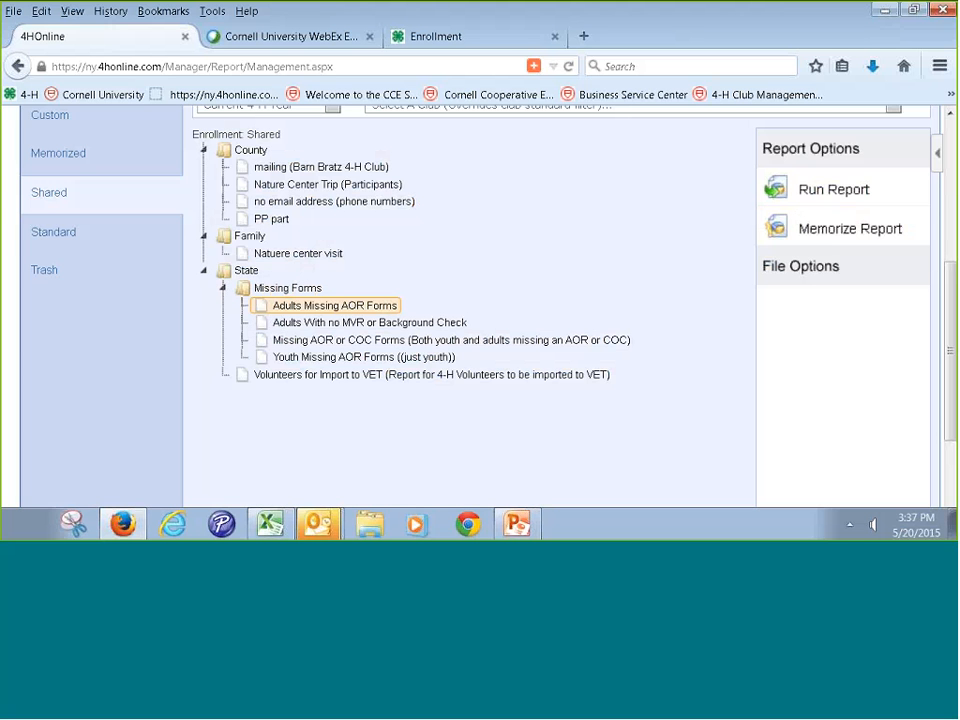
pyautogui.click(812, 229)
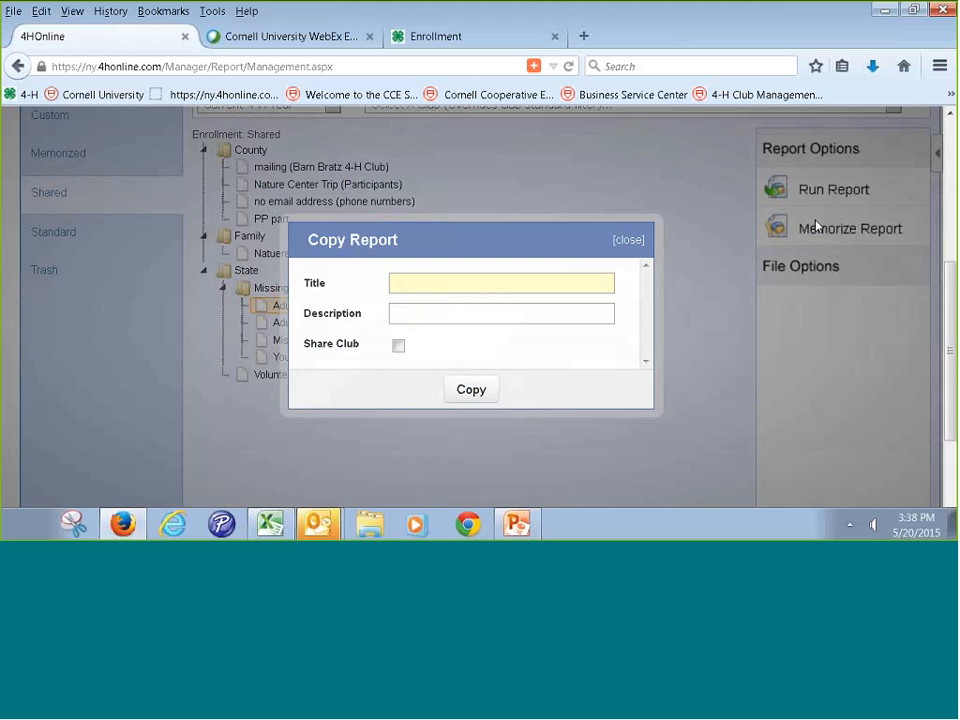
pyautogui.click(446, 282)
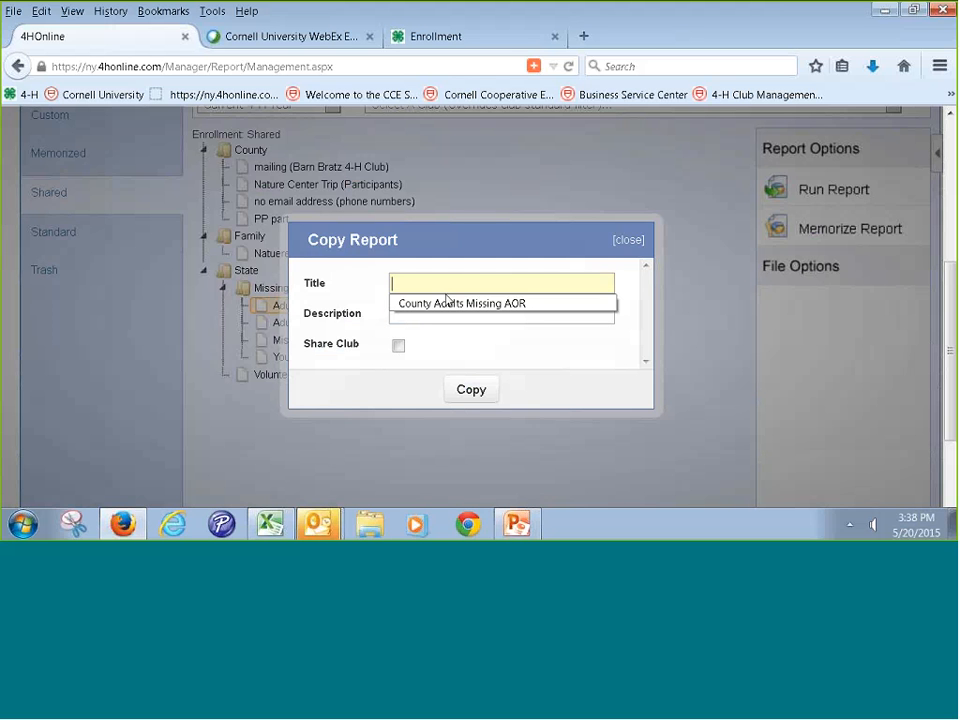
pyautogui.click(446, 302)
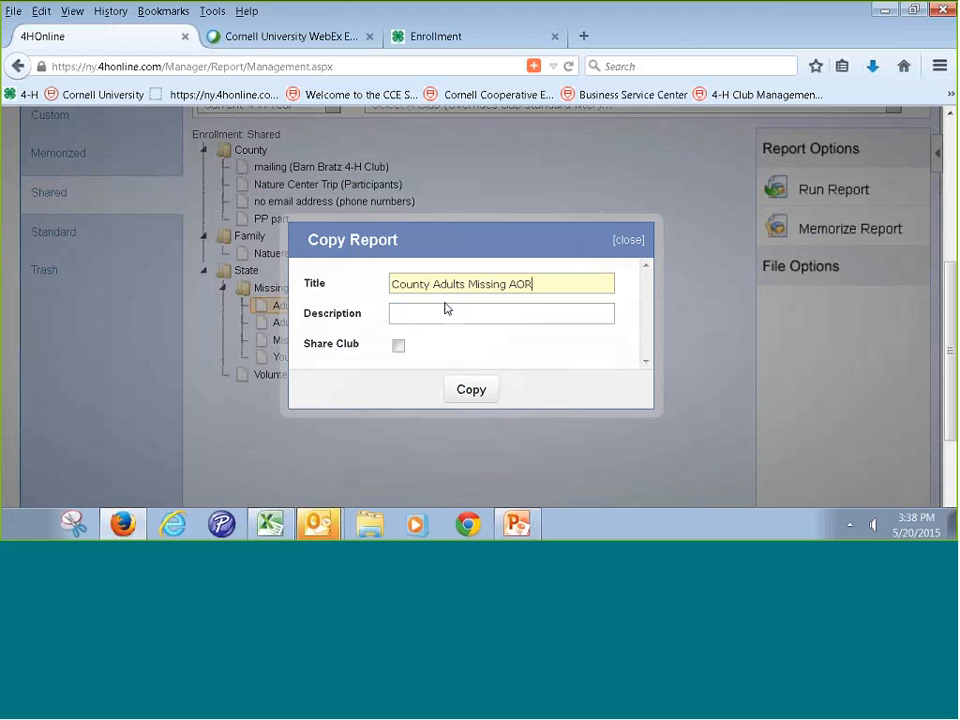
pyautogui.click(540, 284)
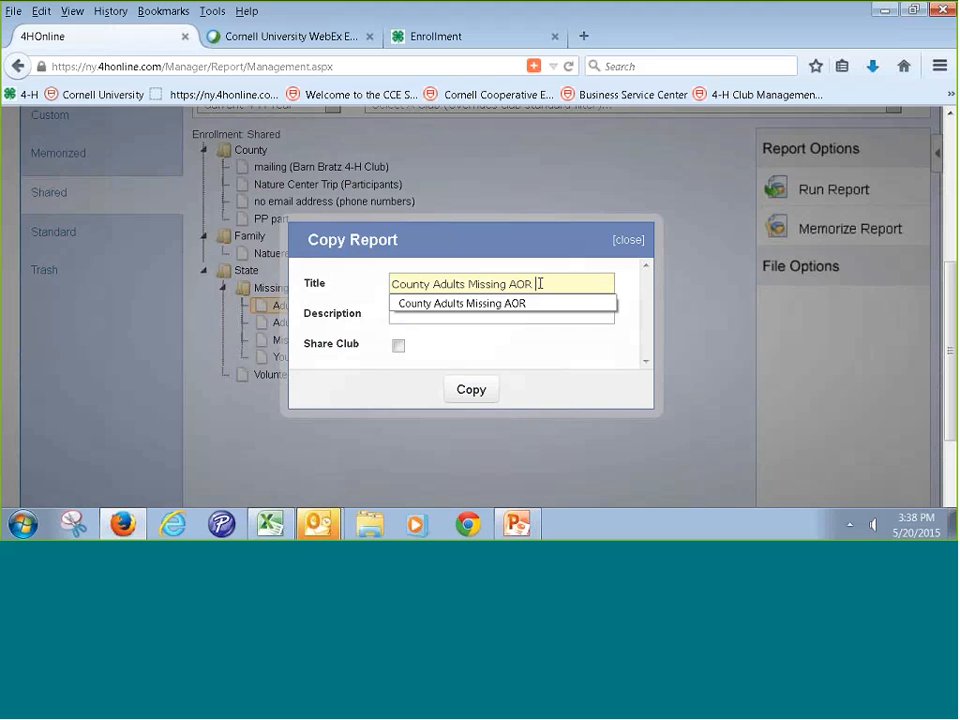
pyautogui.write('2')
pyautogui.write('nd ')
pyautogui.write('COC')
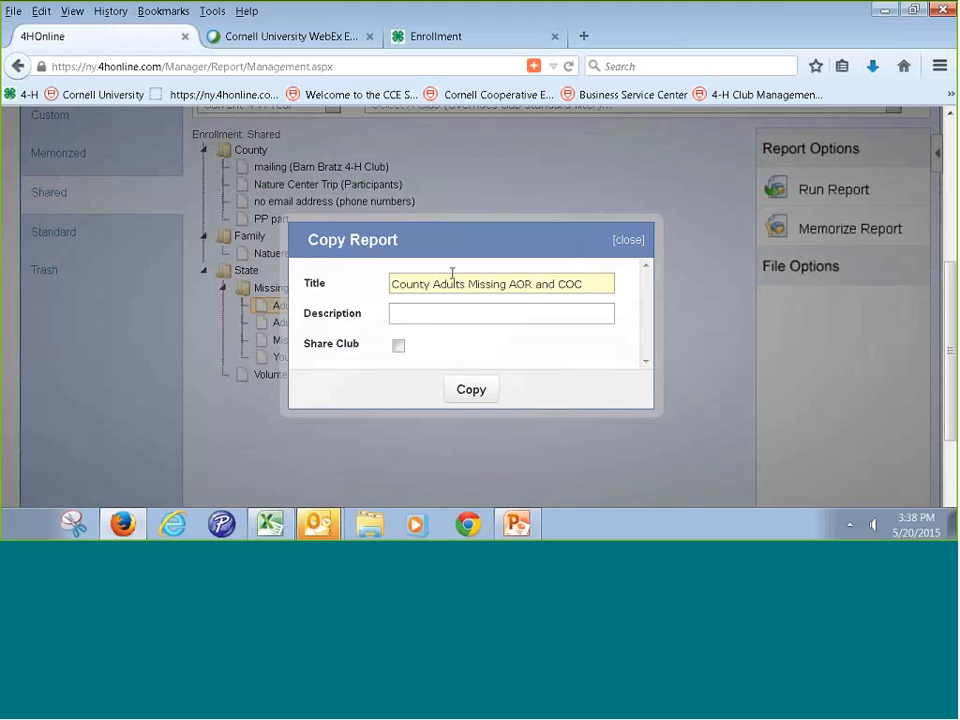
# Set the copy's description to "just adults", leave Share Club off and create the copied report
pyautogui.click(413, 317)
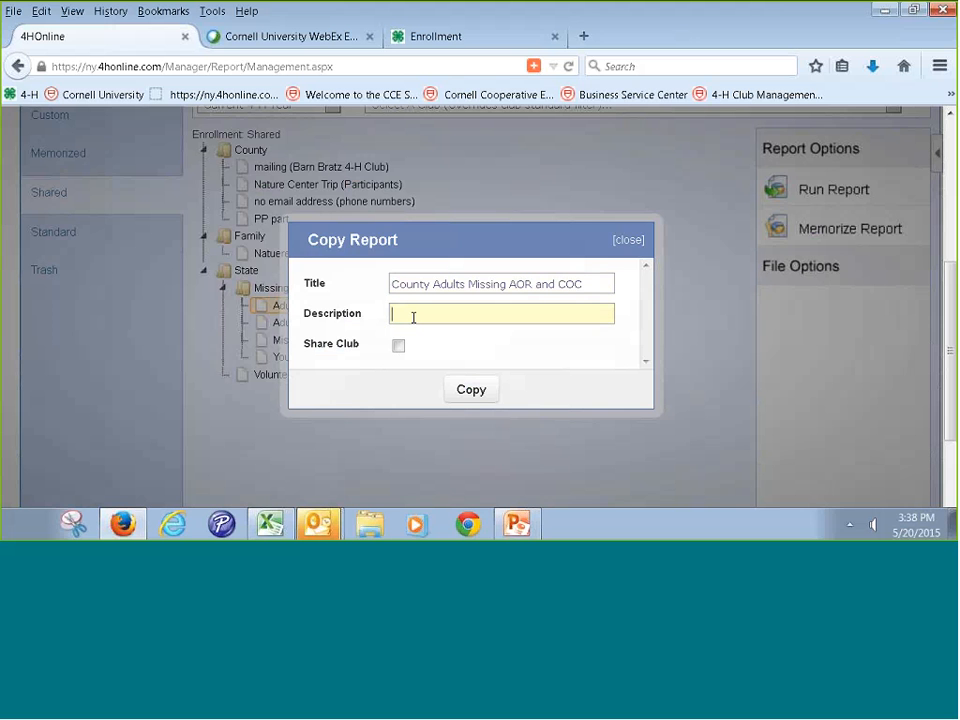
pyautogui.write('adulta')
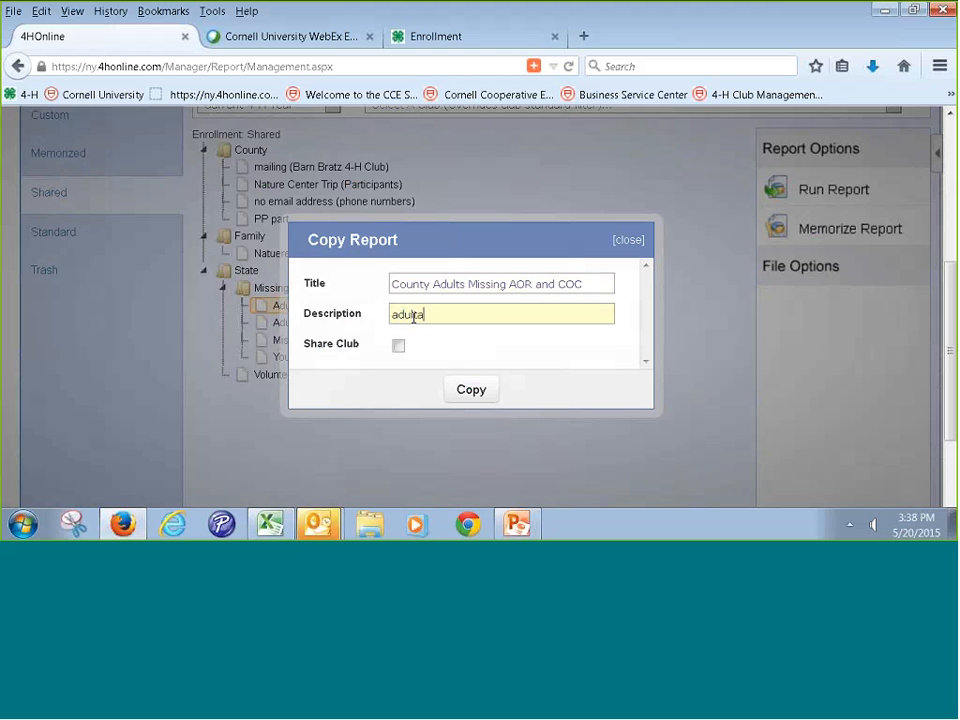
pyautogui.press('BackSpace')
pyautogui.write('s')
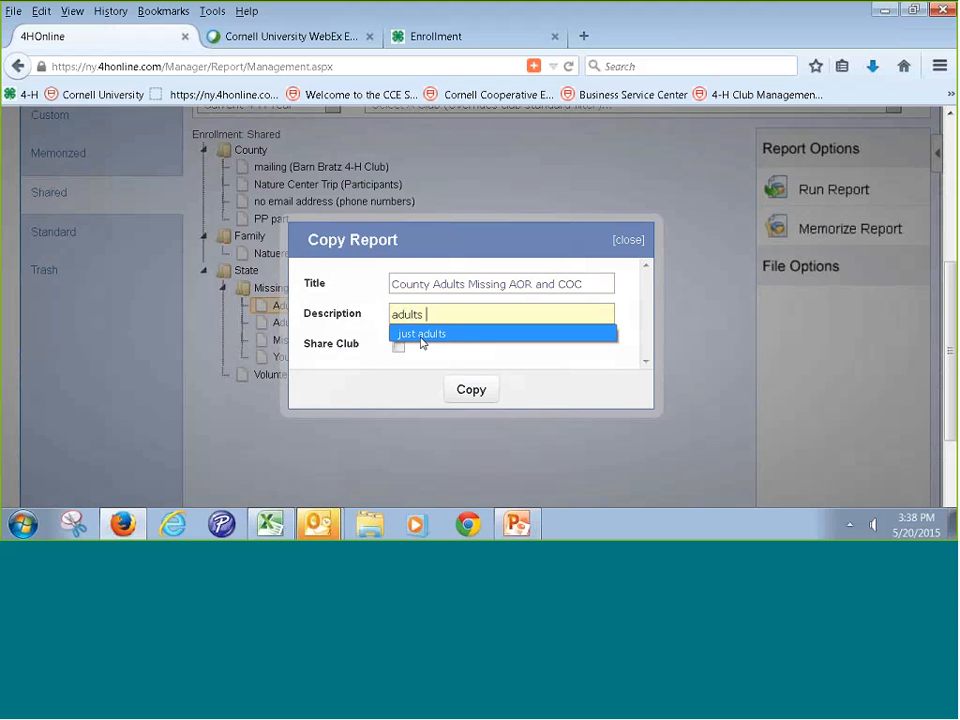
pyautogui.click(421, 334)
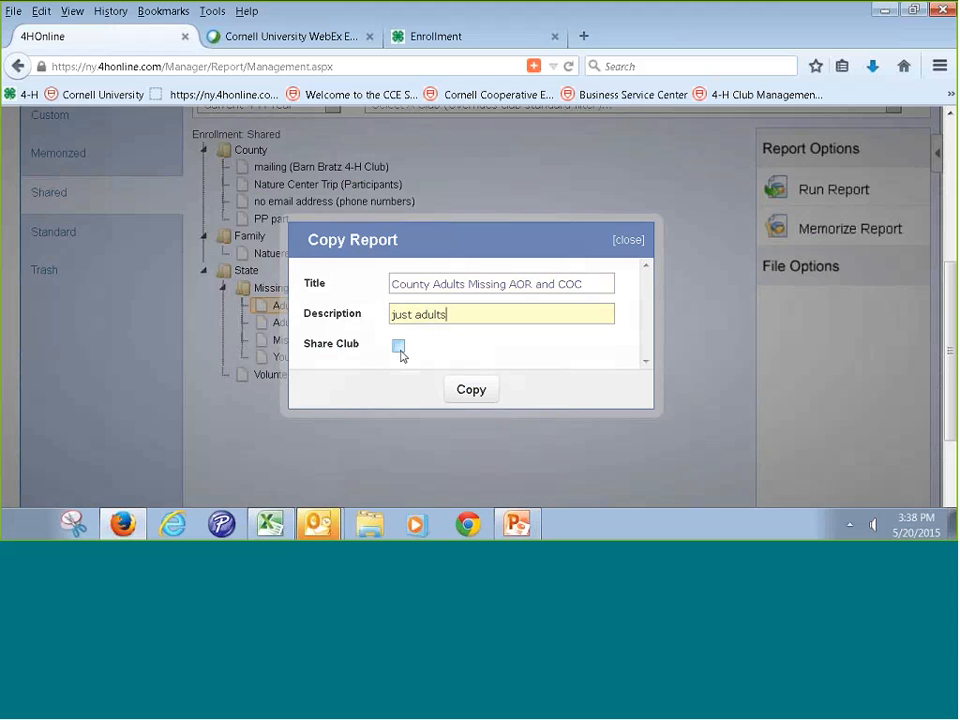
pyautogui.click(400, 352)
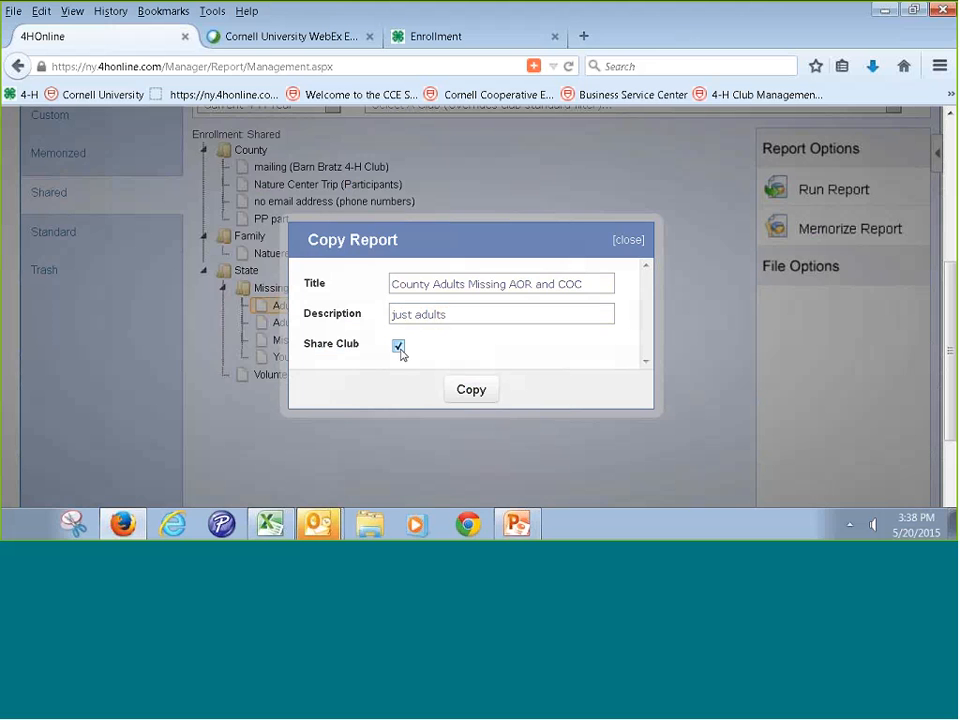
pyautogui.click(399, 348)
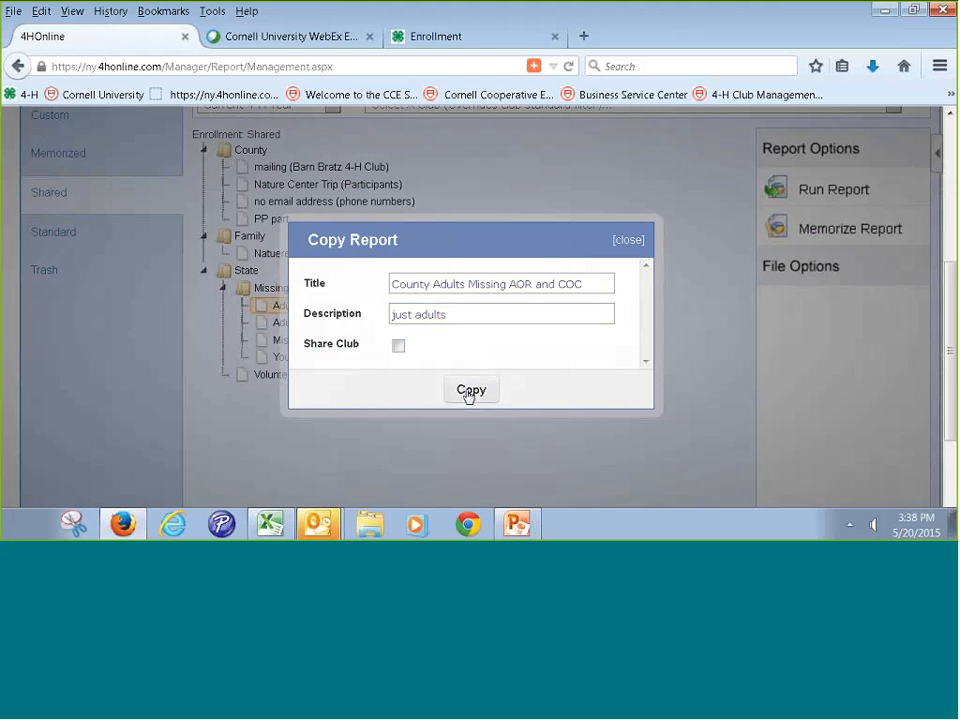
pyautogui.click(469, 392)
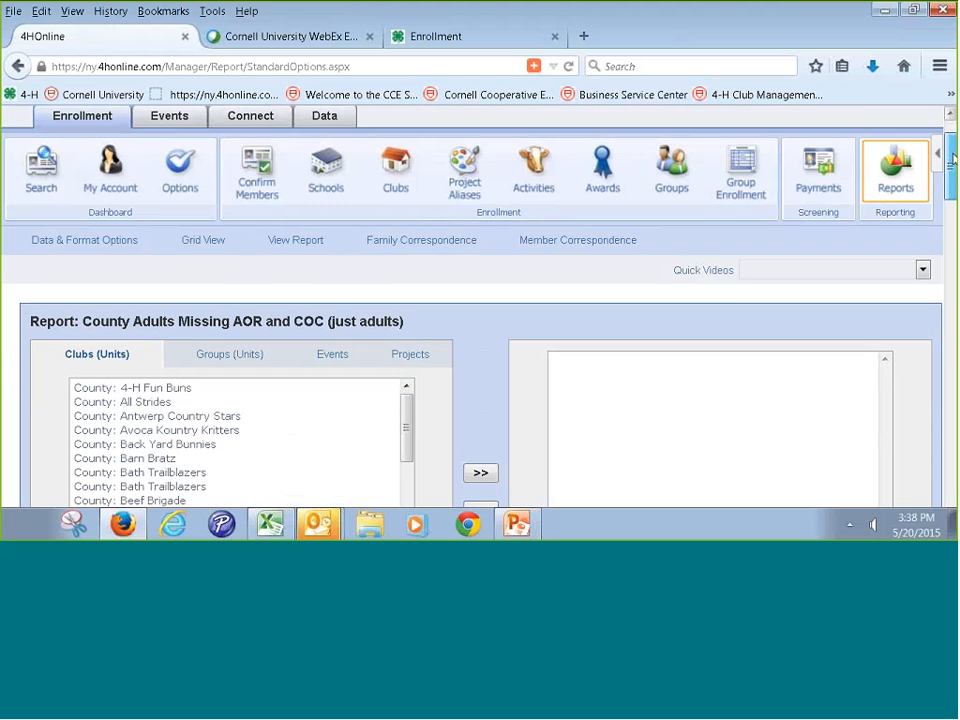
# Display the copied report in Grid View and examine its columns and all member rows
pyautogui.moveTo(952, 145); pyautogui.dragTo(953, 176)
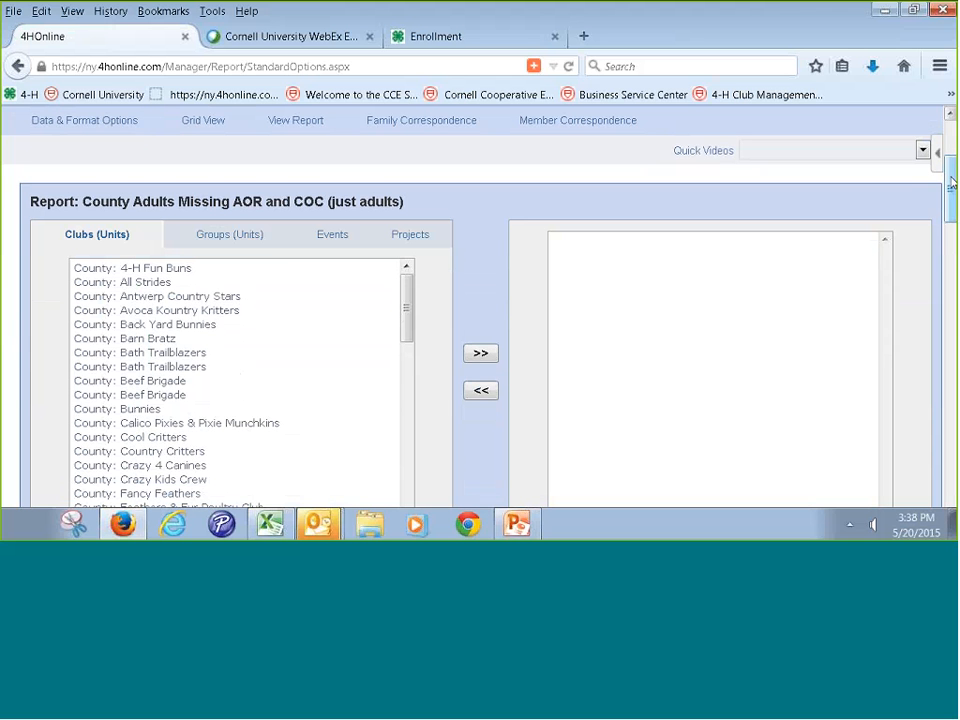
pyautogui.moveTo(952, 183); pyautogui.dragTo(952, 147)
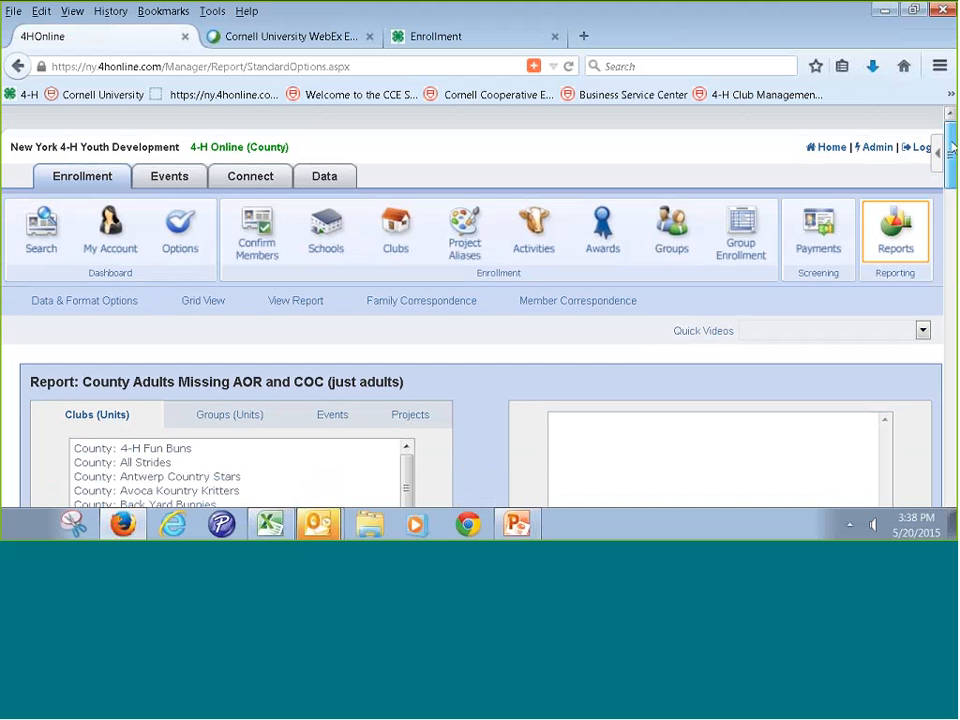
pyautogui.click(211, 304)
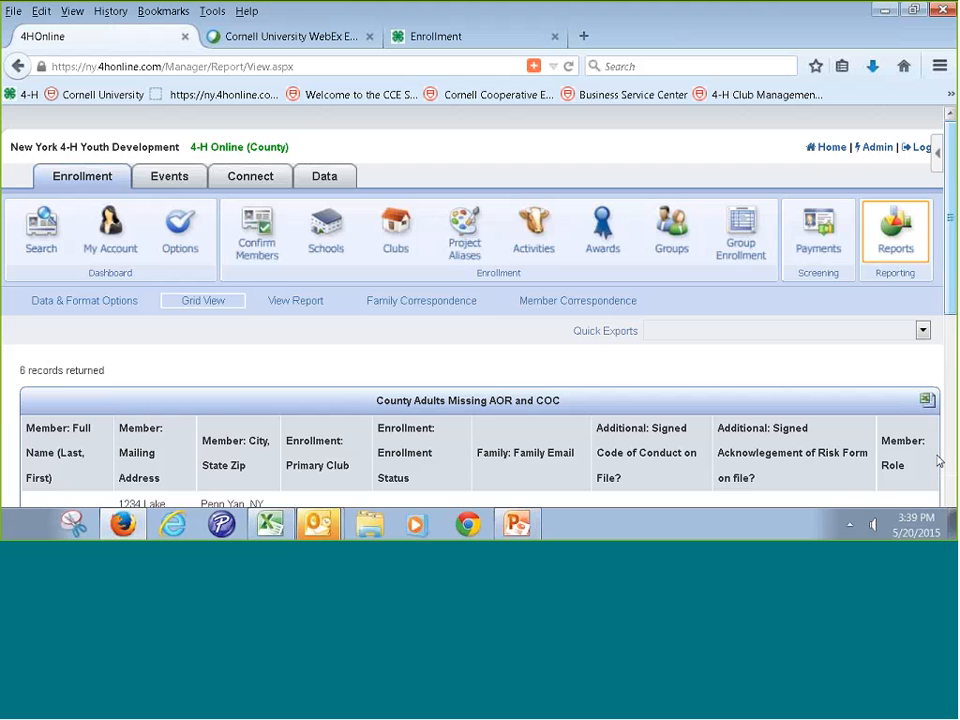
pyautogui.scroll(-2, 938, 460)
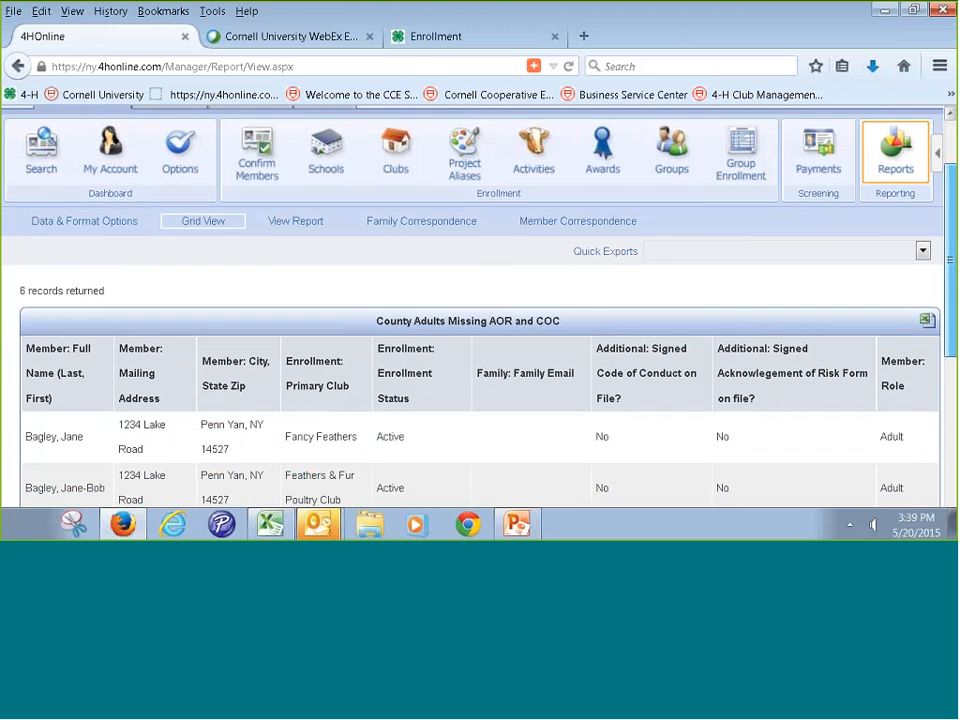
pyautogui.scroll(-1, 470, 300)
pyautogui.scroll(-1, 470, 300)
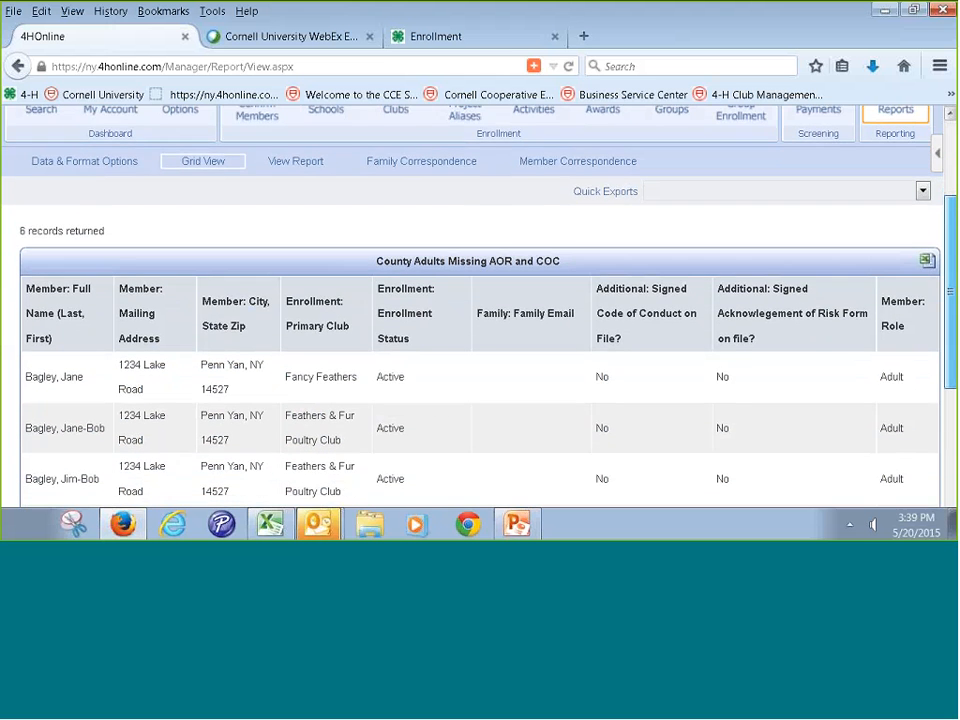
pyautogui.moveTo(953, 218); pyautogui.dragTo(950, 180)
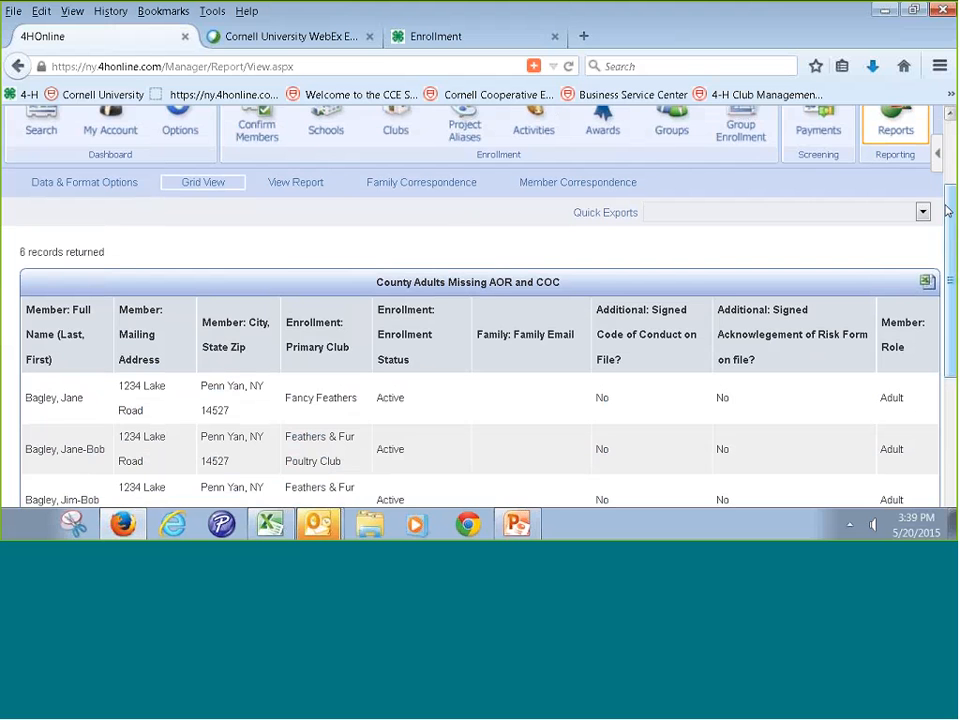
pyautogui.scroll(-3, 950, 180)
pyautogui.scroll(-2, 953, 262)
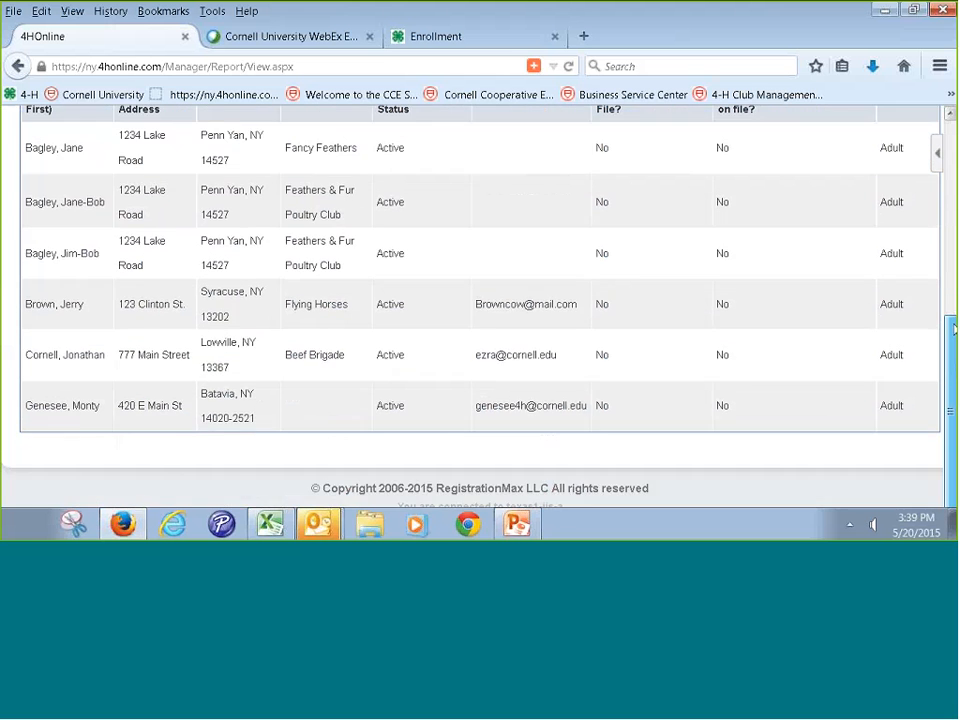
pyautogui.scroll(4, 953, 262)
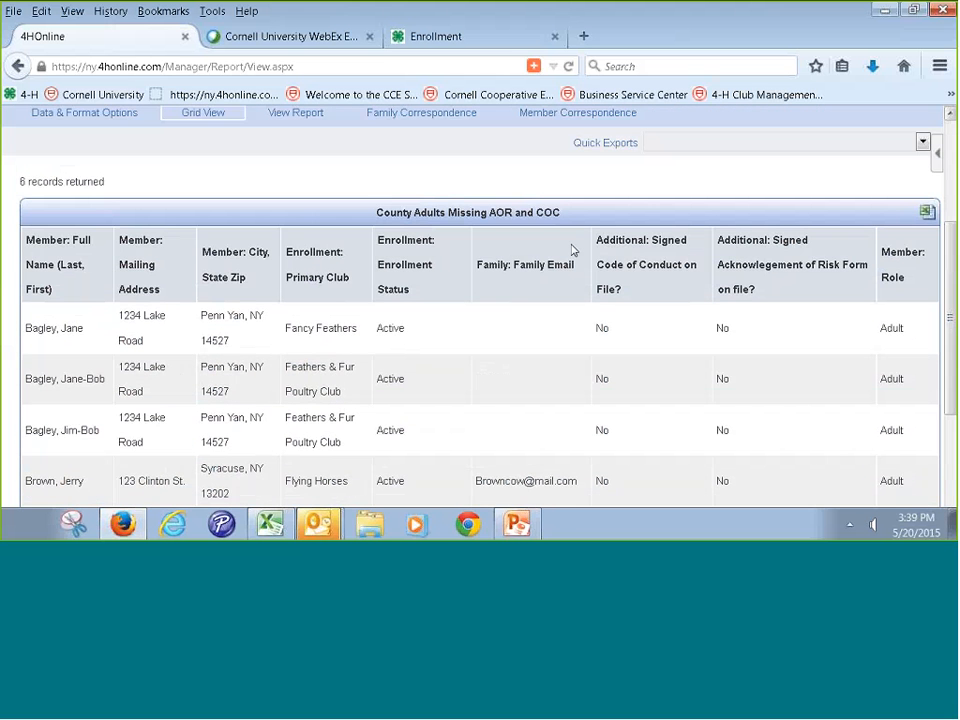
# Open the copied report's Data & Format Options and save them
pyautogui.click(59, 125)
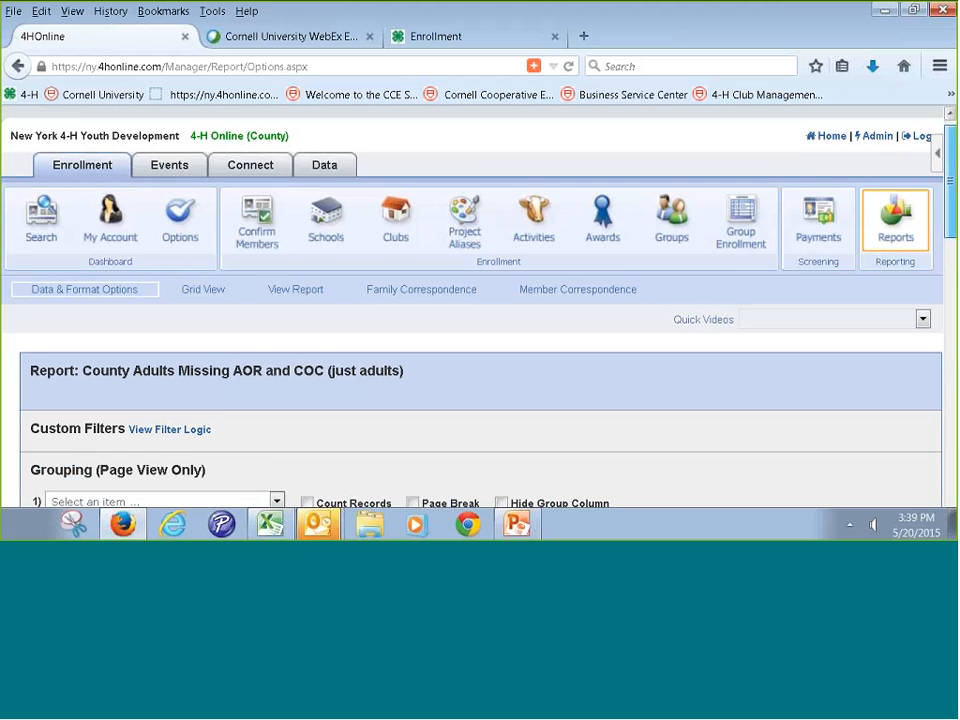
pyautogui.scroll(-6, 480, 300)
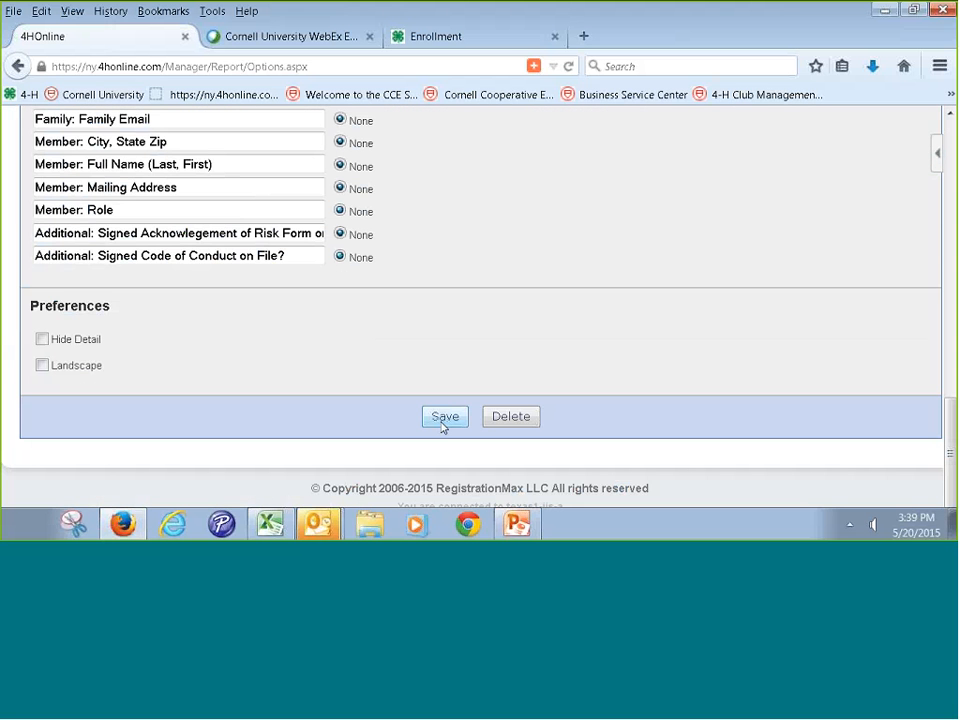
pyautogui.click(443, 418)
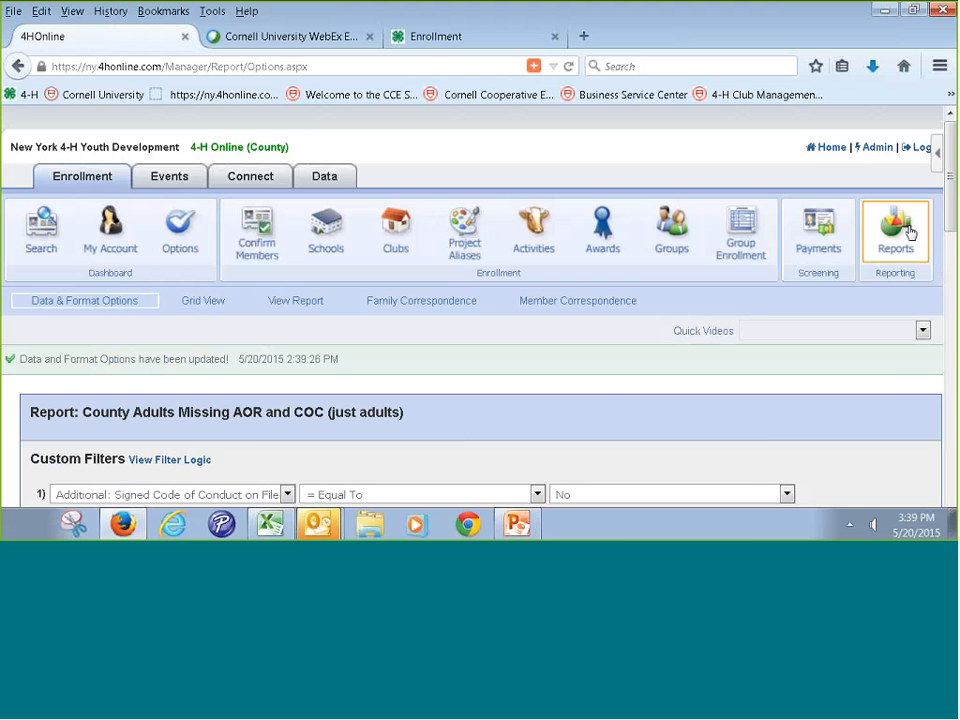
# Return to the enrollment reports and look through the shared County, Family and State reports
pyautogui.click(900, 230)
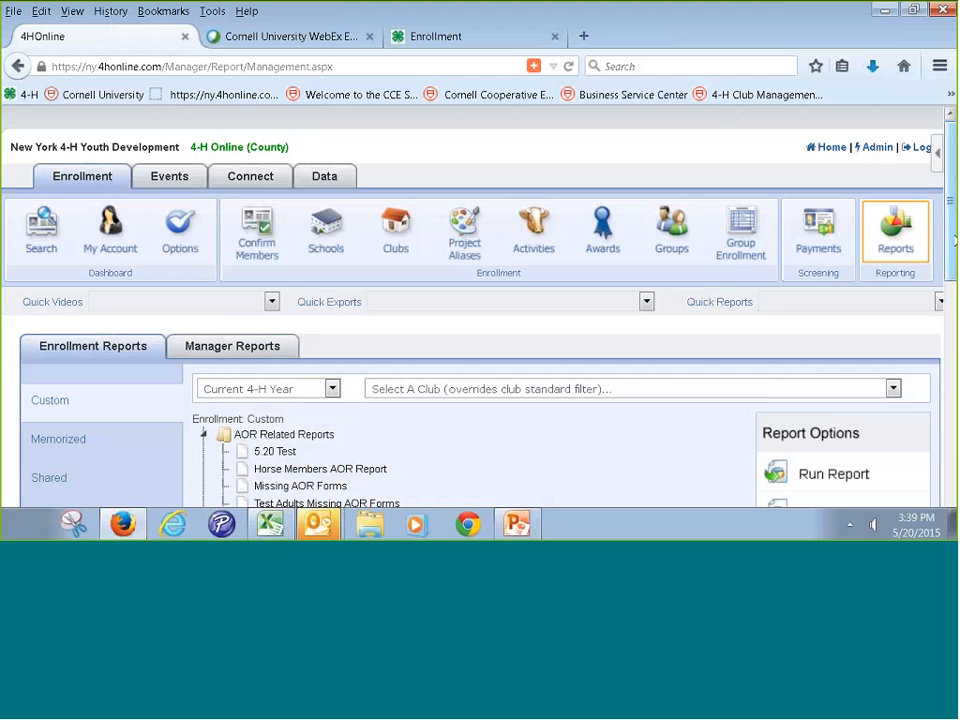
pyautogui.scroll(-3, 953, 215)
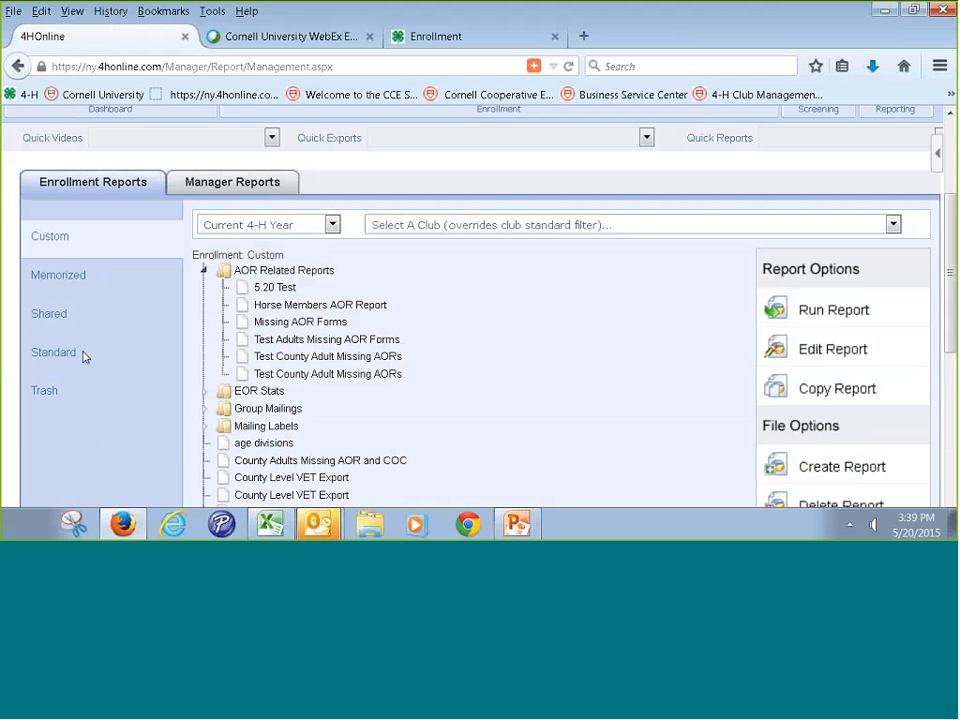
pyautogui.click(45, 315)
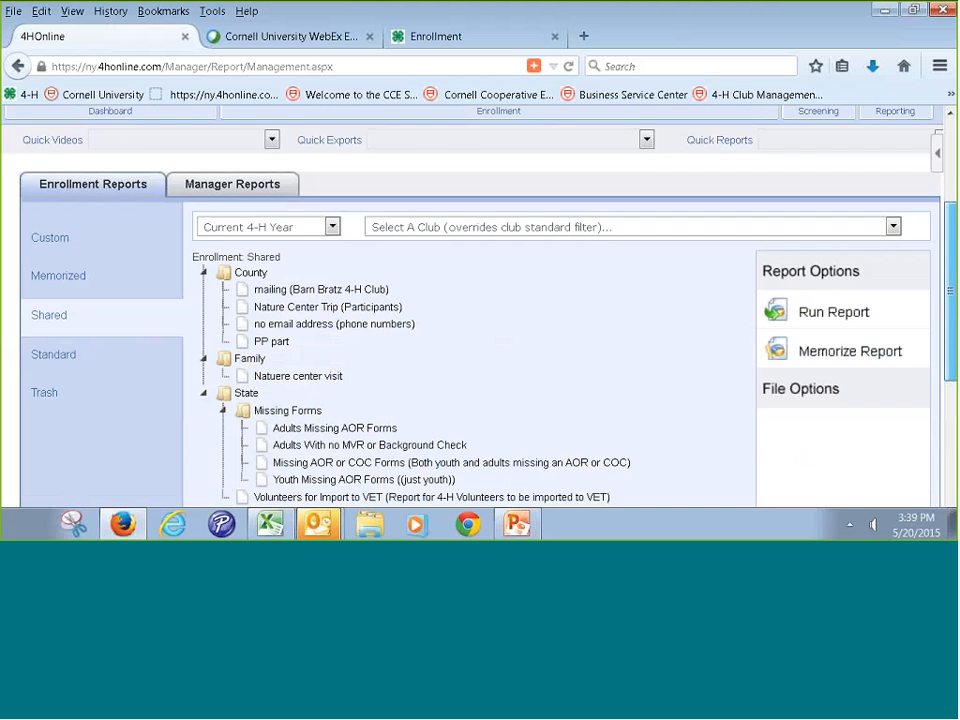
pyautogui.scroll(-3, 340, 295)
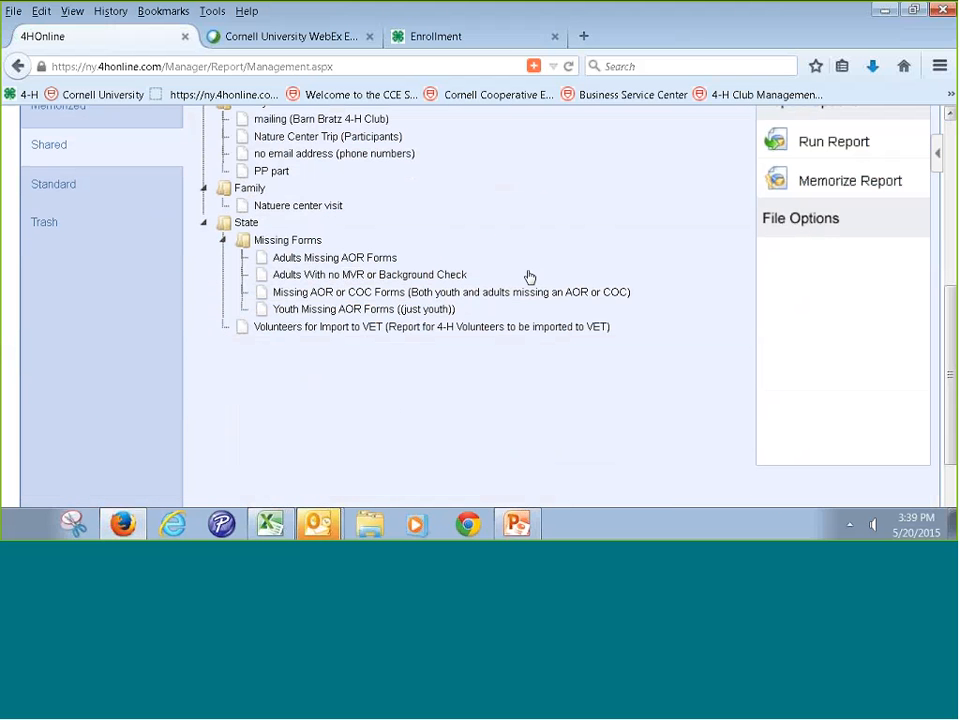
pyautogui.moveTo(953, 334); pyautogui.dragTo(953, 144)
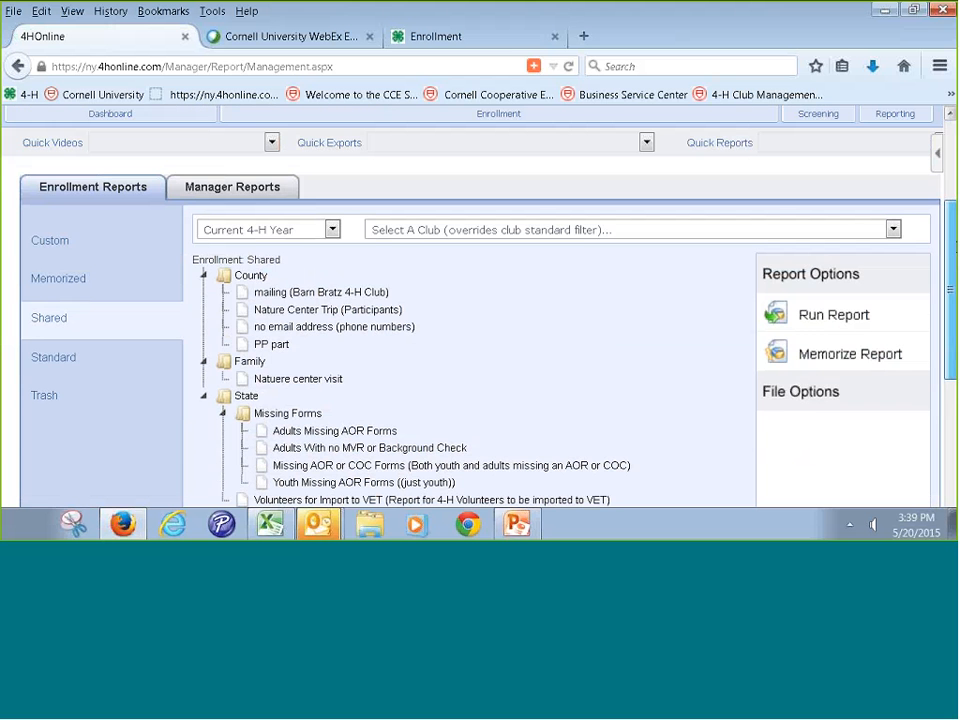
# Open the custom report County Adults Missing AOR and COC for editing and bring its field lists into view
pyautogui.click(45, 243)
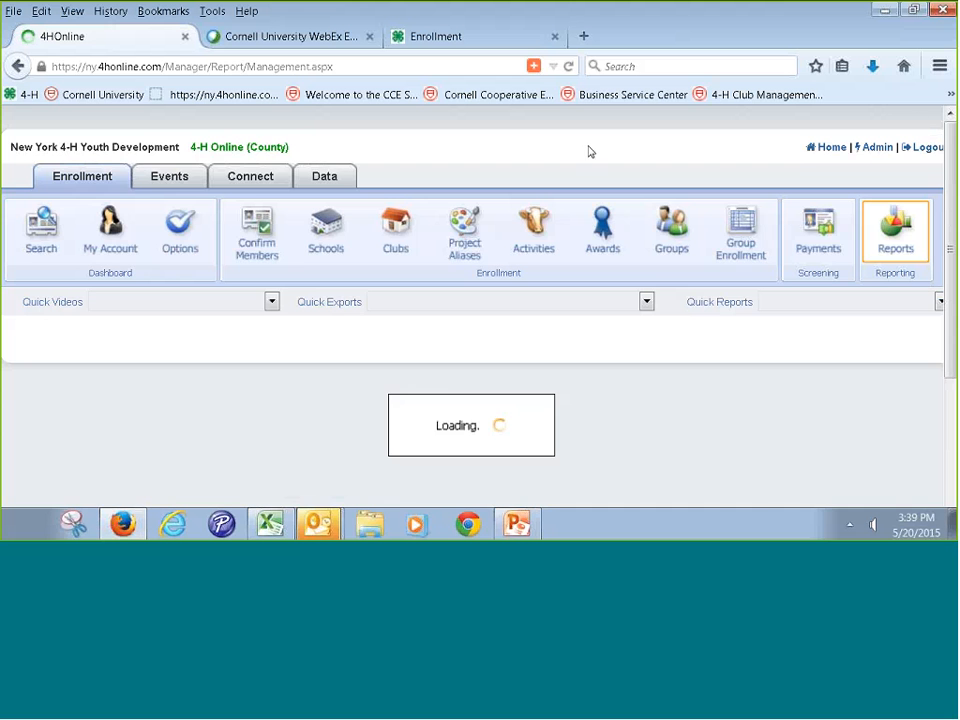
pyautogui.scroll(-3, 948, 143)
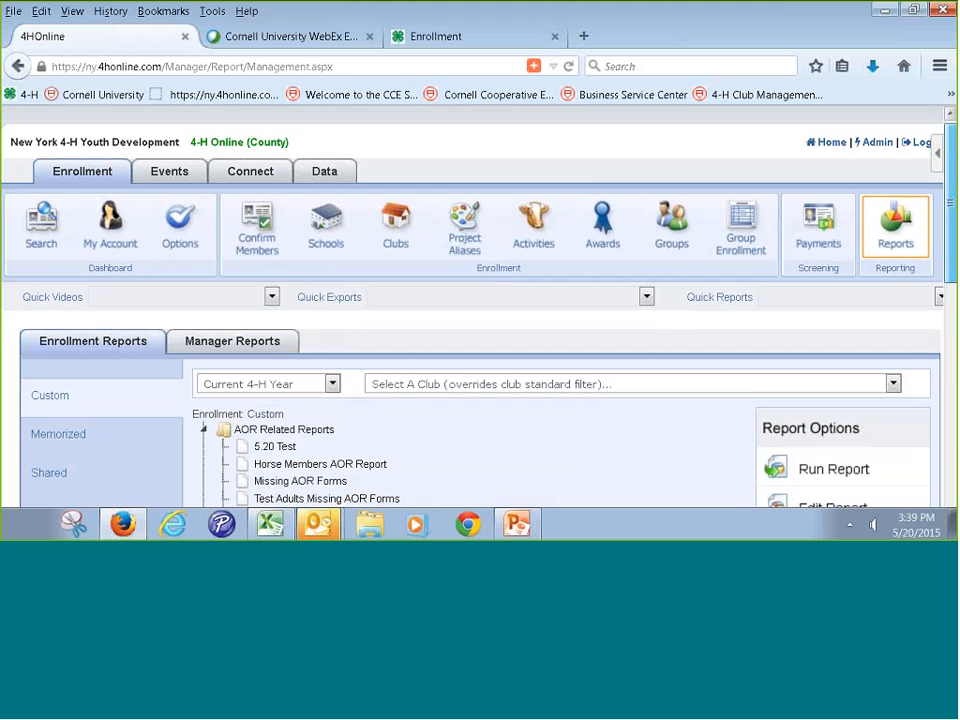
pyautogui.scroll(-3, 480, 310)
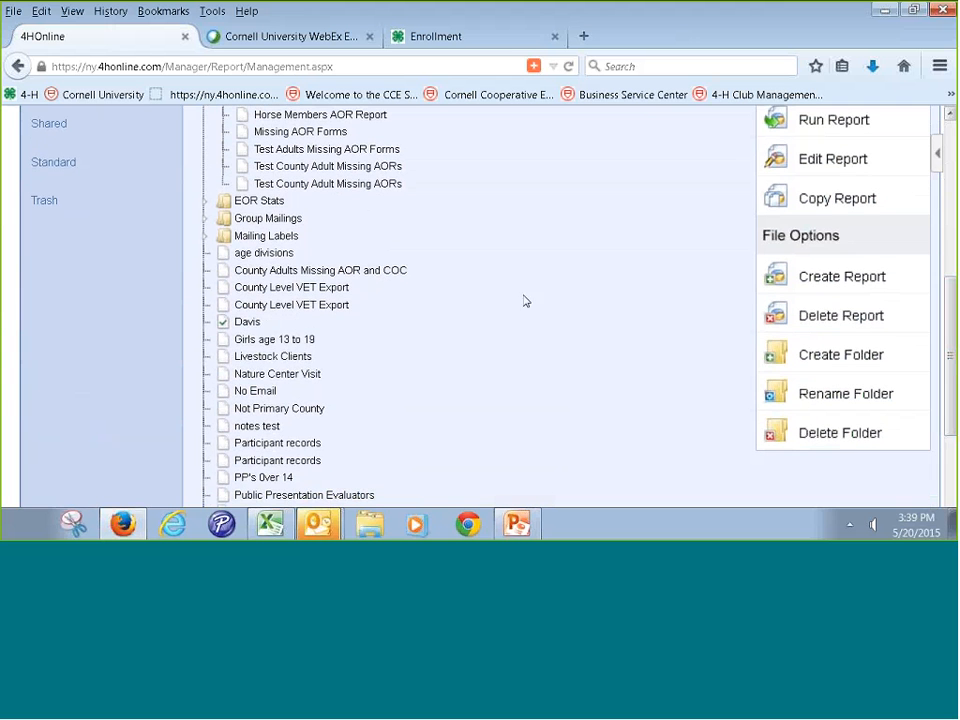
pyautogui.click(275, 277)
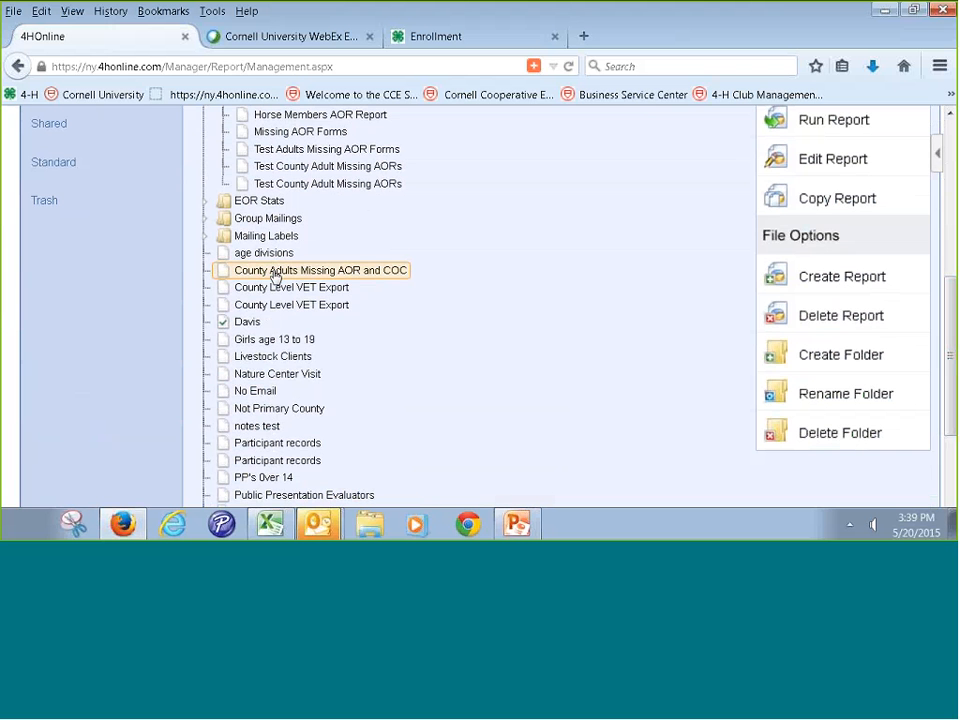
pyautogui.click(810, 162)
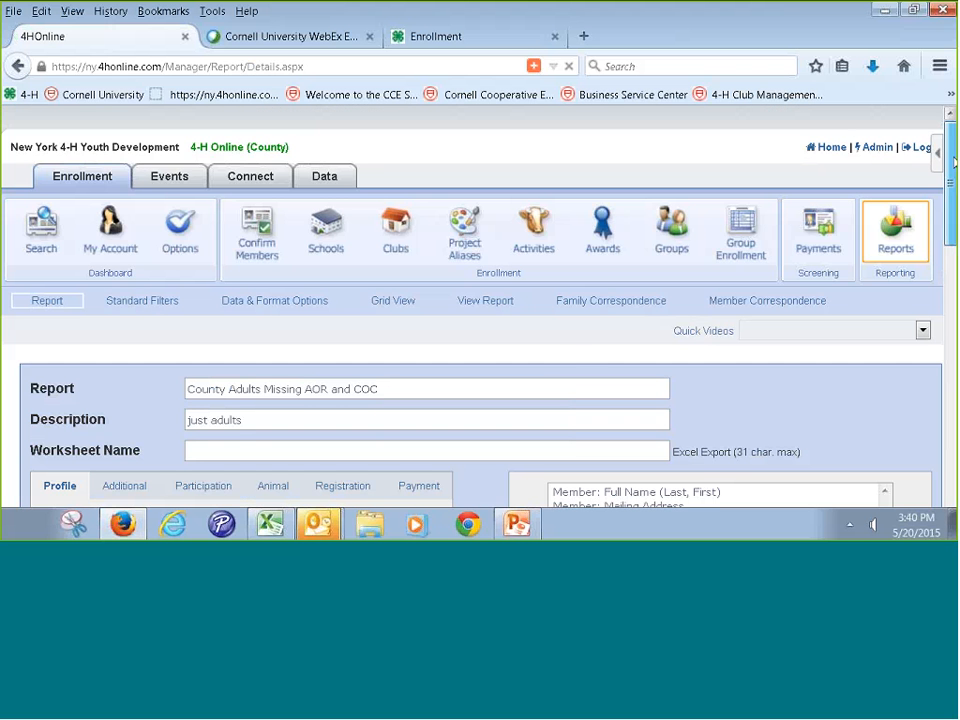
pyautogui.scroll(-2, 953, 162)
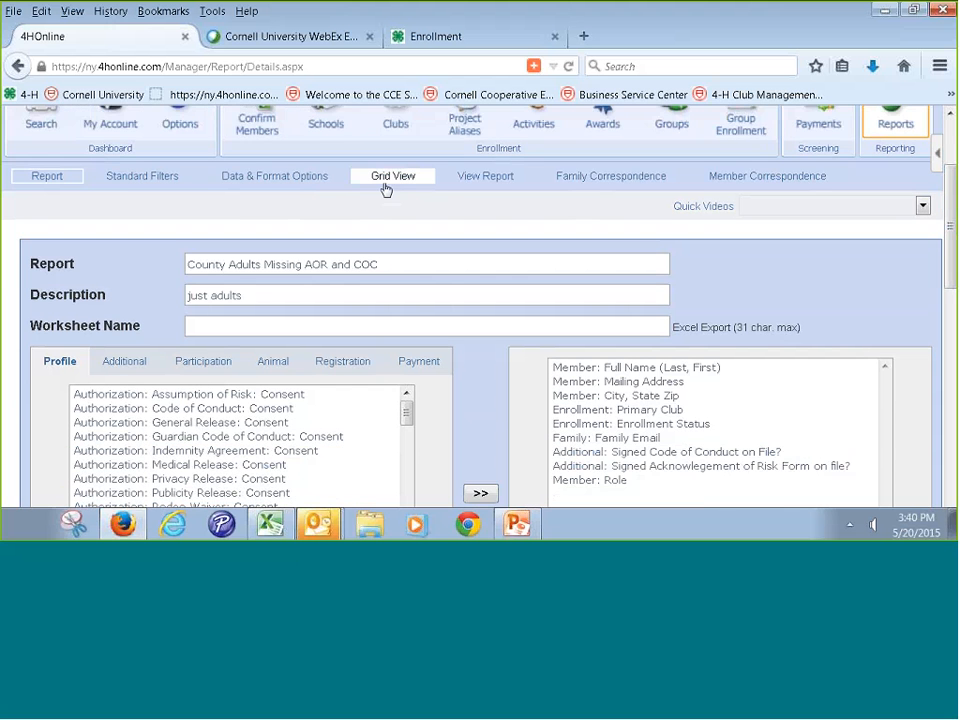
# Display the County Adults Missing AOR and COC report in Grid View and look over its columns and member rows
pyautogui.click(386, 188)
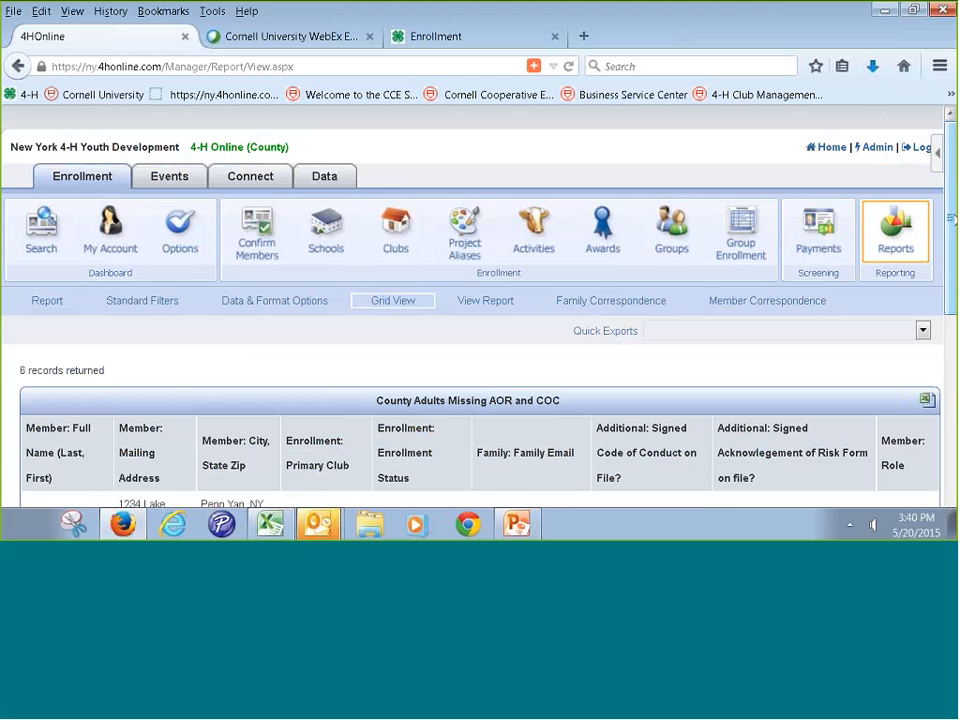
pyautogui.scroll(-4, 908, 381)
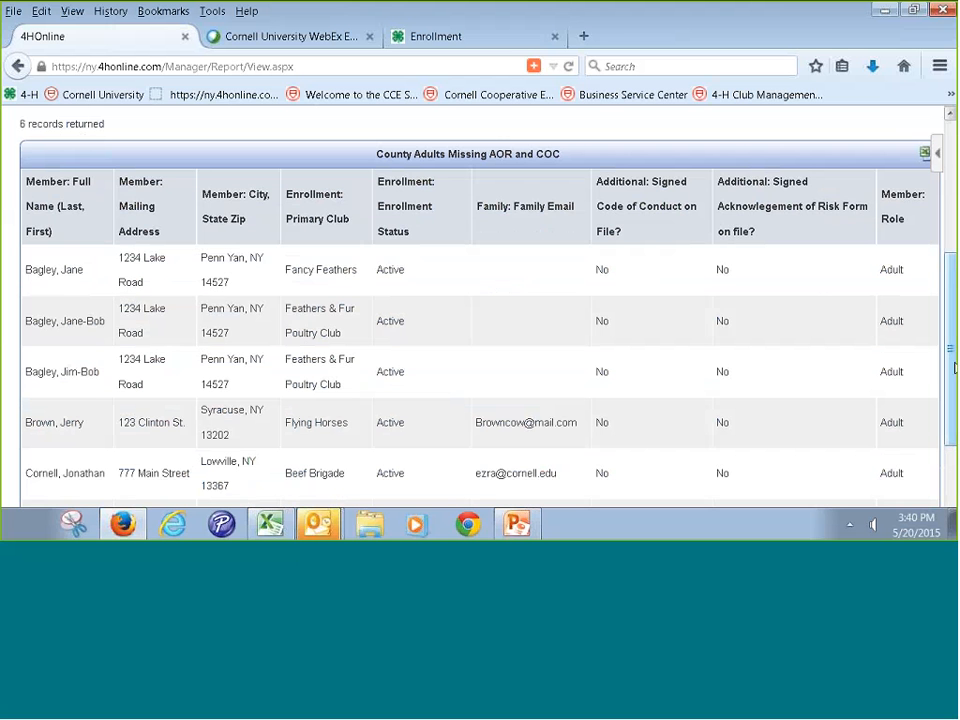
pyautogui.moveTo(953, 368); pyautogui.dragTo(947, 286)
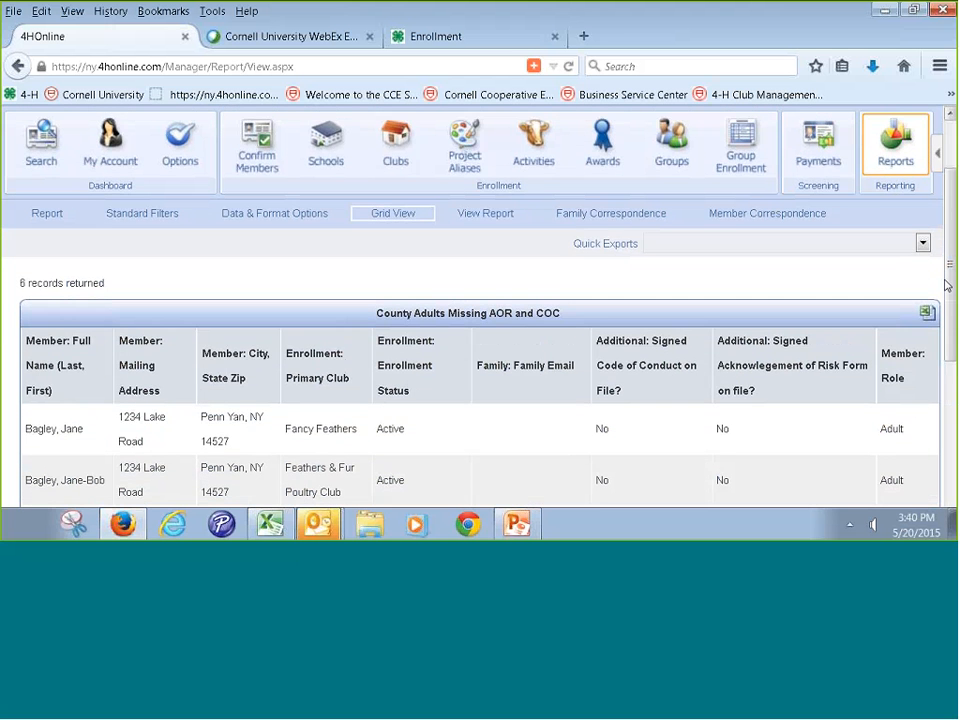
# Return to the report's setup and add the Profile field Family: Primary Phone to its selected fields
pyautogui.click(40, 222)
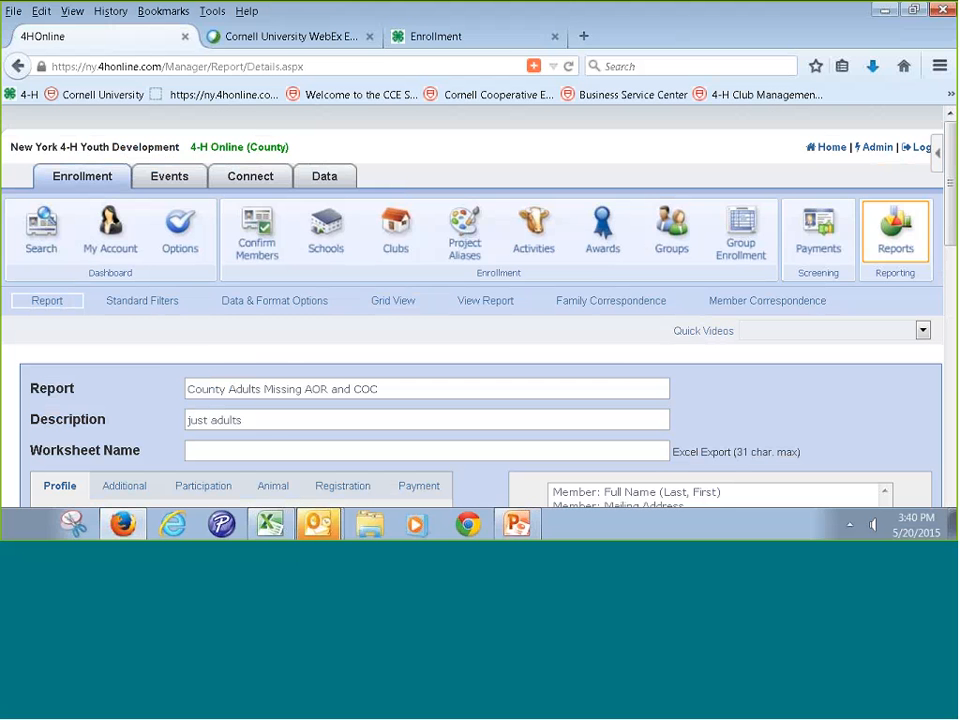
pyautogui.scroll(-5, 568, 277)
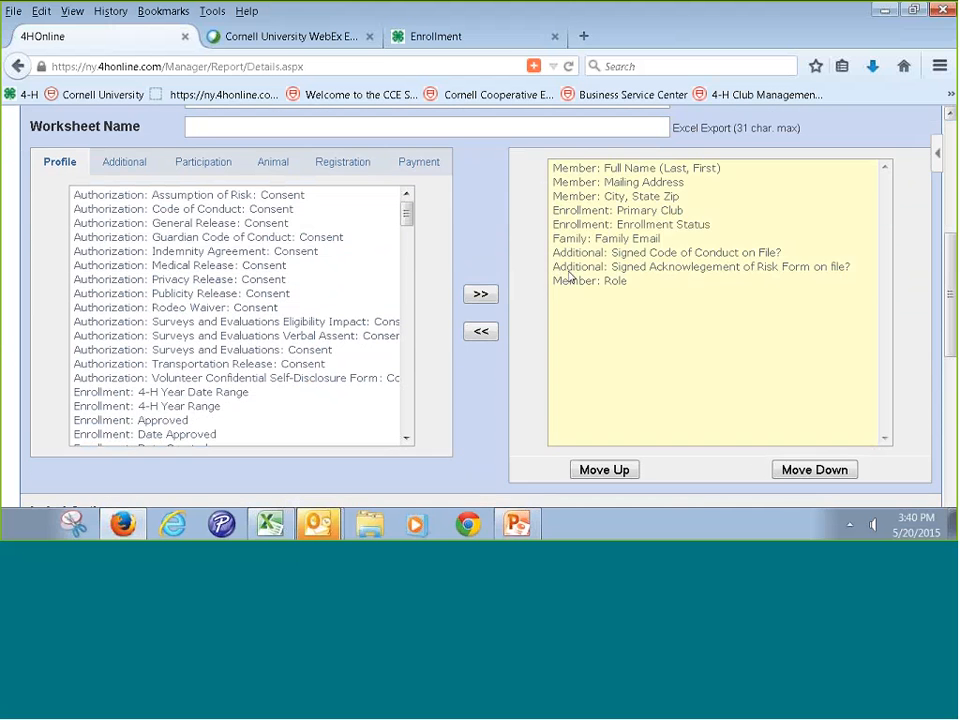
pyautogui.scroll(-3, 408, 245)
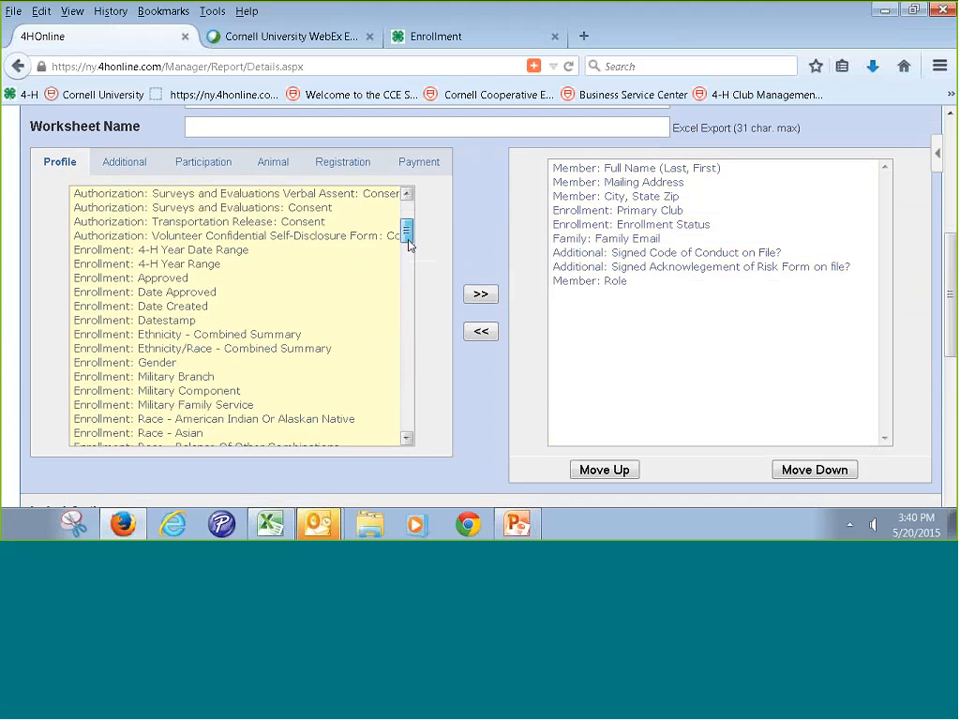
pyautogui.moveTo(408, 245); pyautogui.dragTo(420, 297)
pyautogui.click(190, 354)
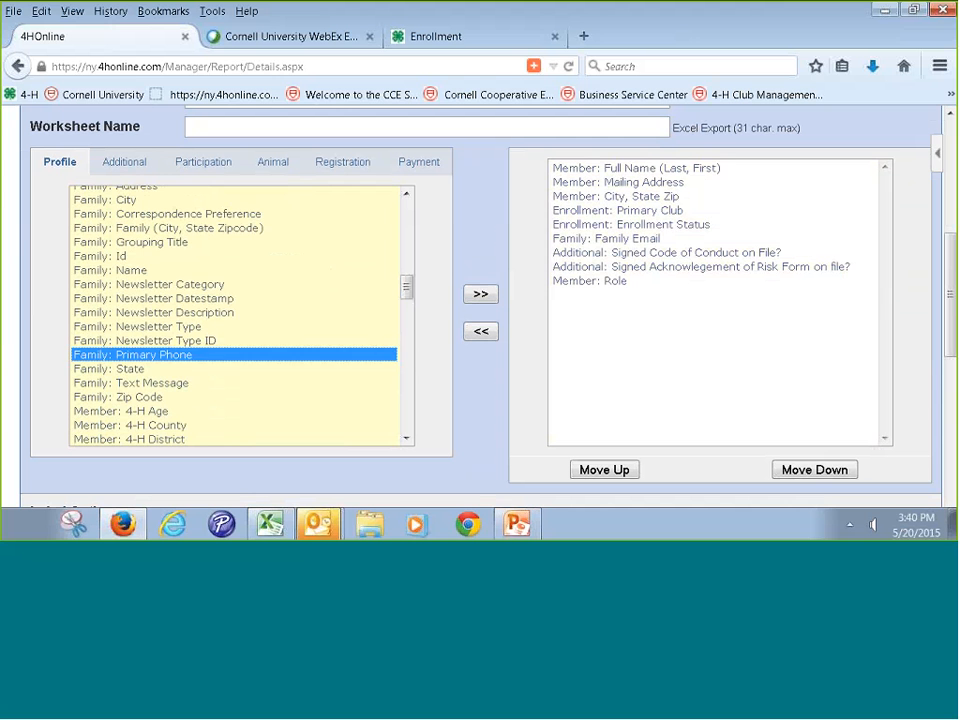
pyautogui.click(480, 293)
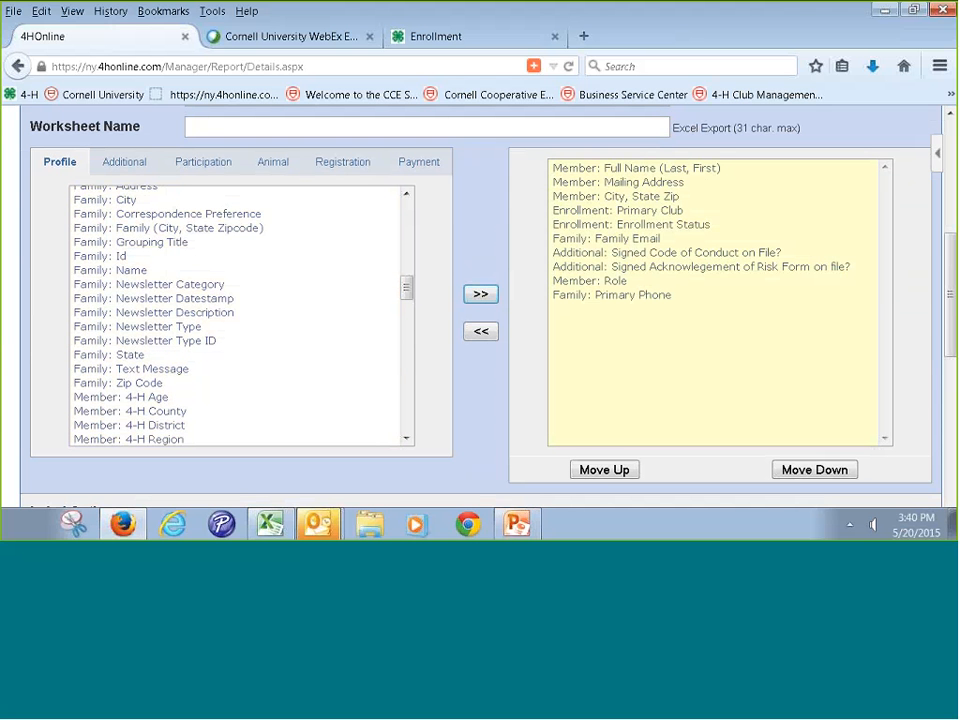
# Reorder Family: Primary Phone to directly follow Member: Full Name (Last, First) and save the report settings
pyautogui.click(606, 475)
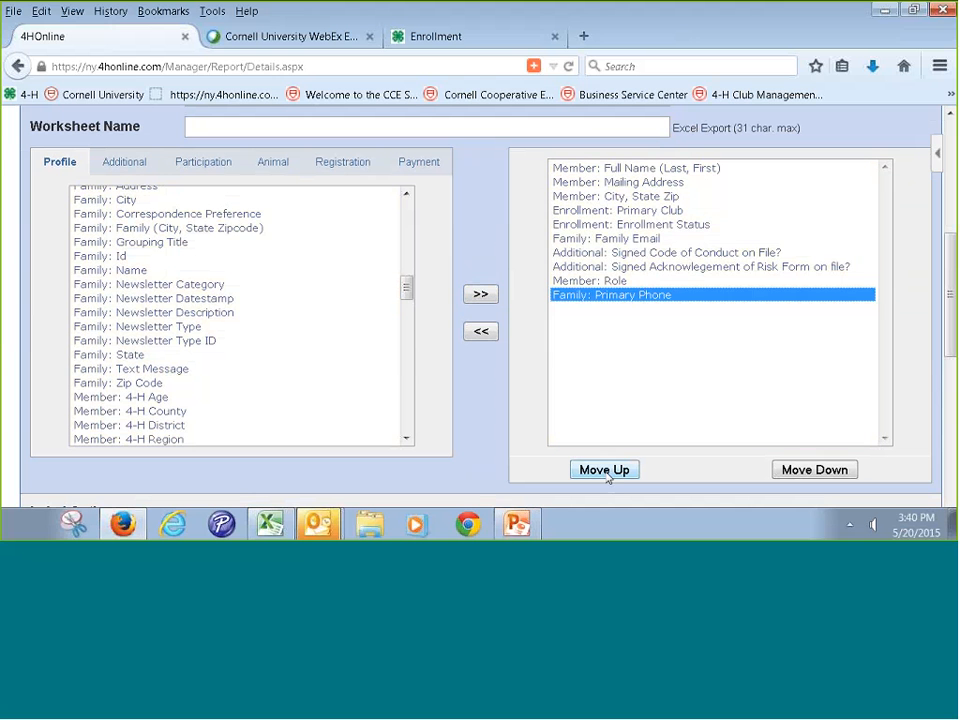
pyautogui.click(606, 470)
pyautogui.click(606, 470)
pyautogui.click(606, 470)
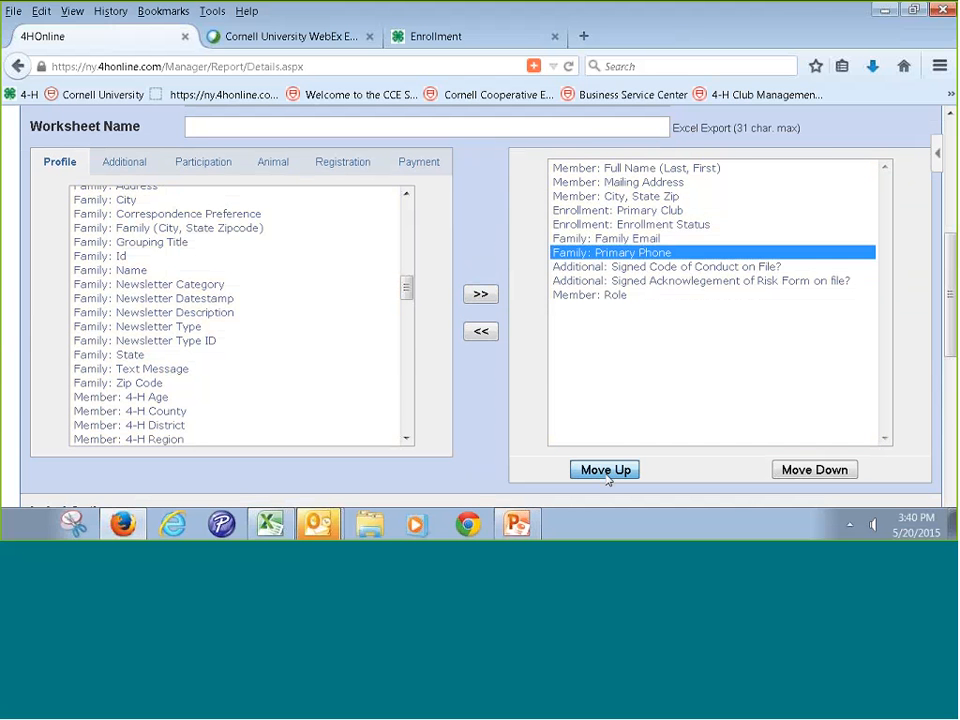
pyautogui.click(606, 474)
pyautogui.click(606, 474)
pyautogui.click(606, 474)
pyautogui.click(605, 472)
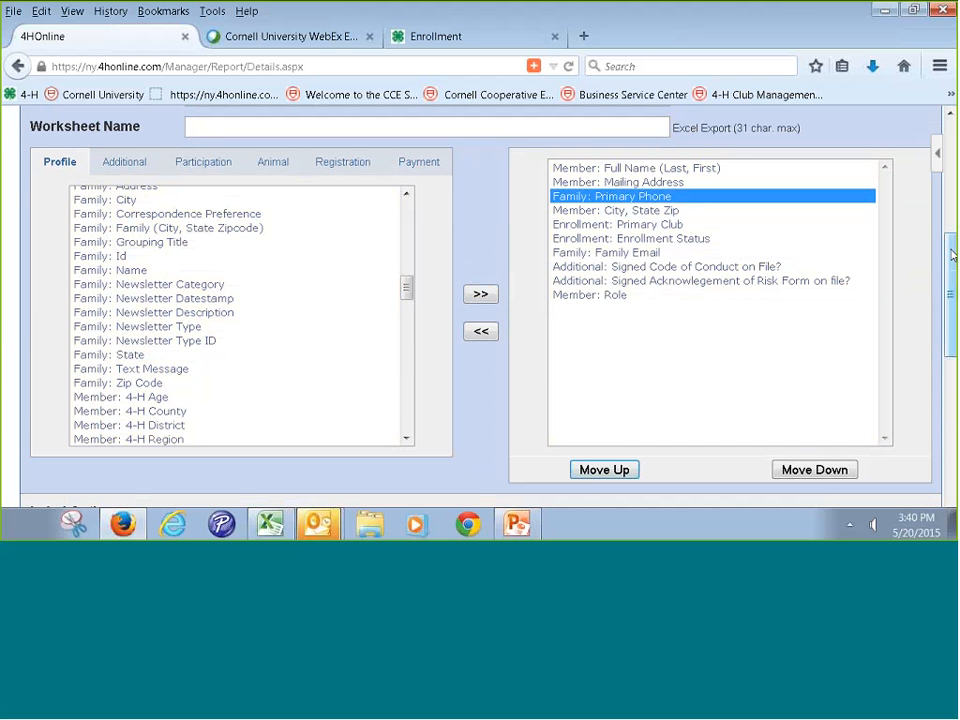
pyautogui.click(605, 472)
pyautogui.moveTo(953, 272); pyautogui.dragTo(952, 440)
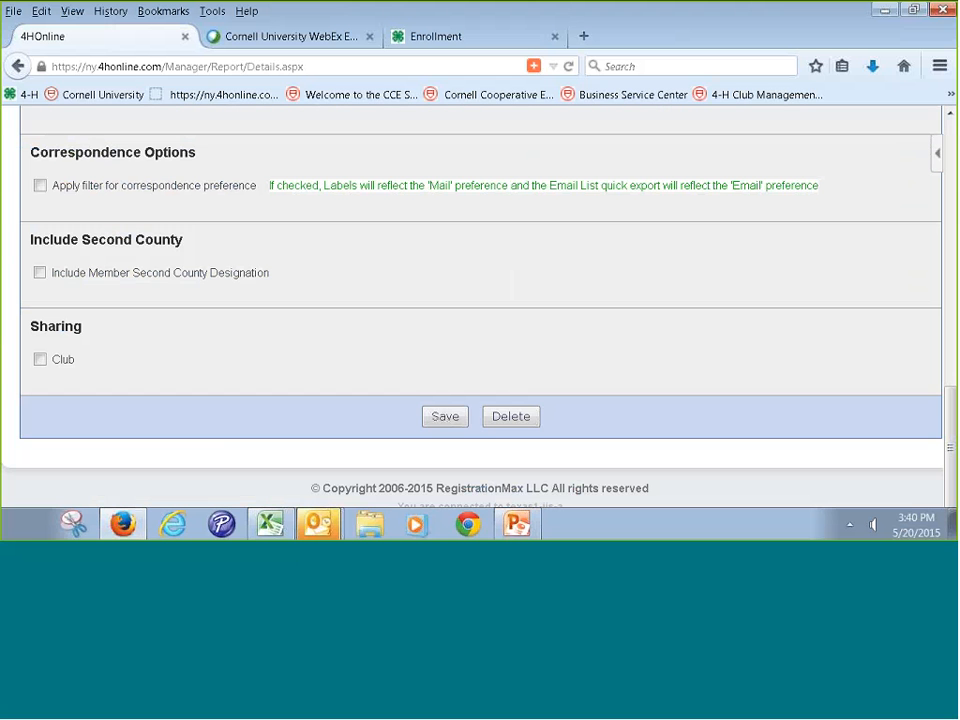
pyautogui.click(445, 417)
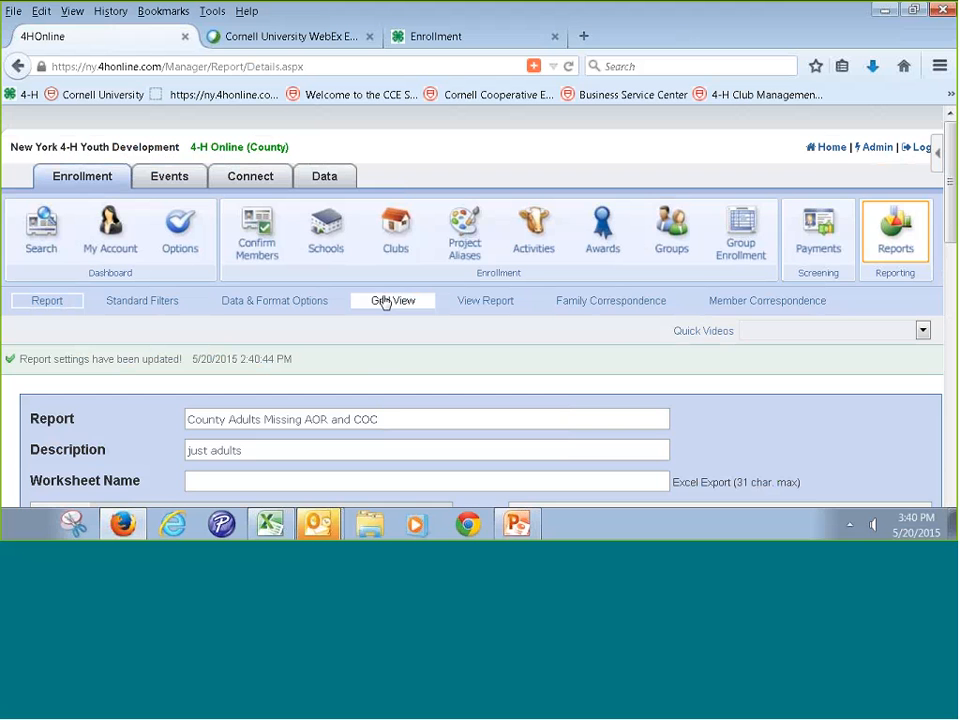
# Display the saved report in Grid View and check the placement of the primary phone column
pyautogui.click(384, 302)
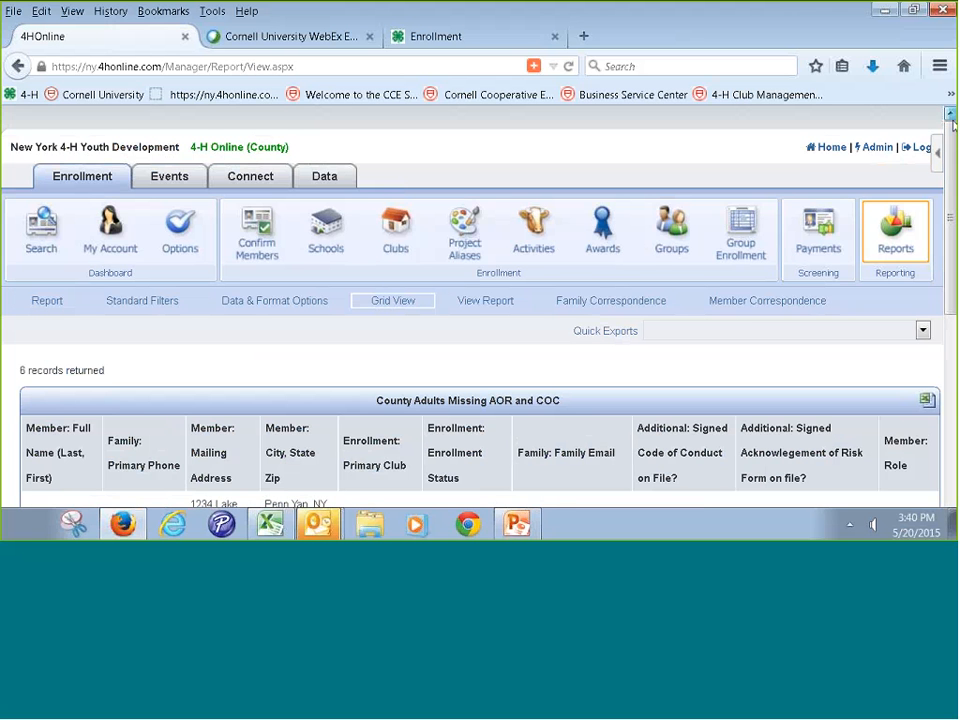
pyautogui.moveTo(955, 169); pyautogui.dragTo(955, 271)
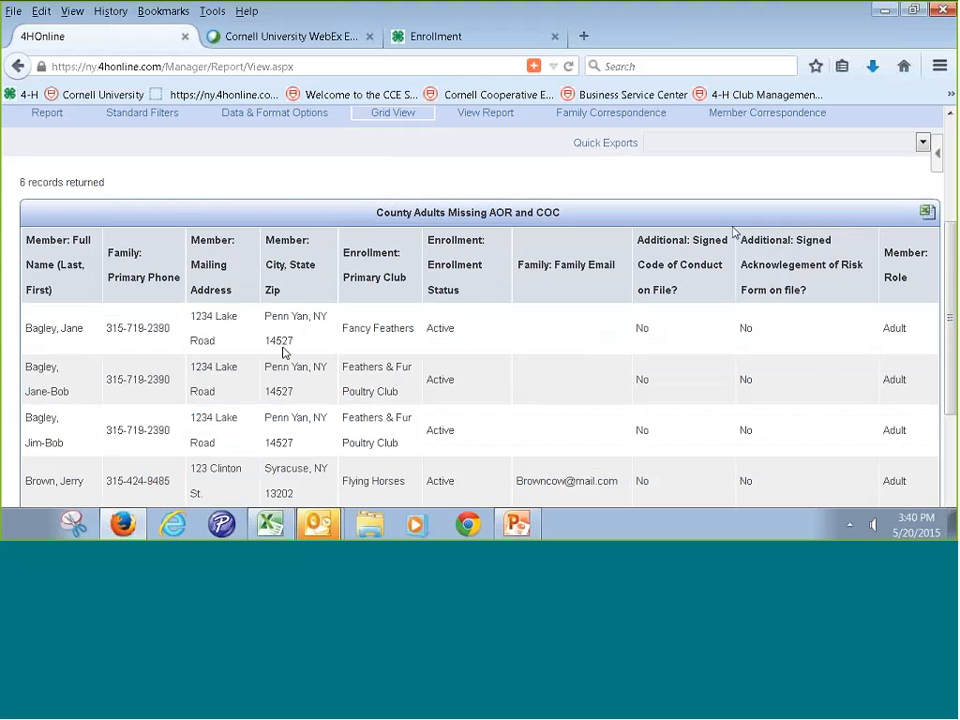
pyautogui.scroll(1, 505, 247)
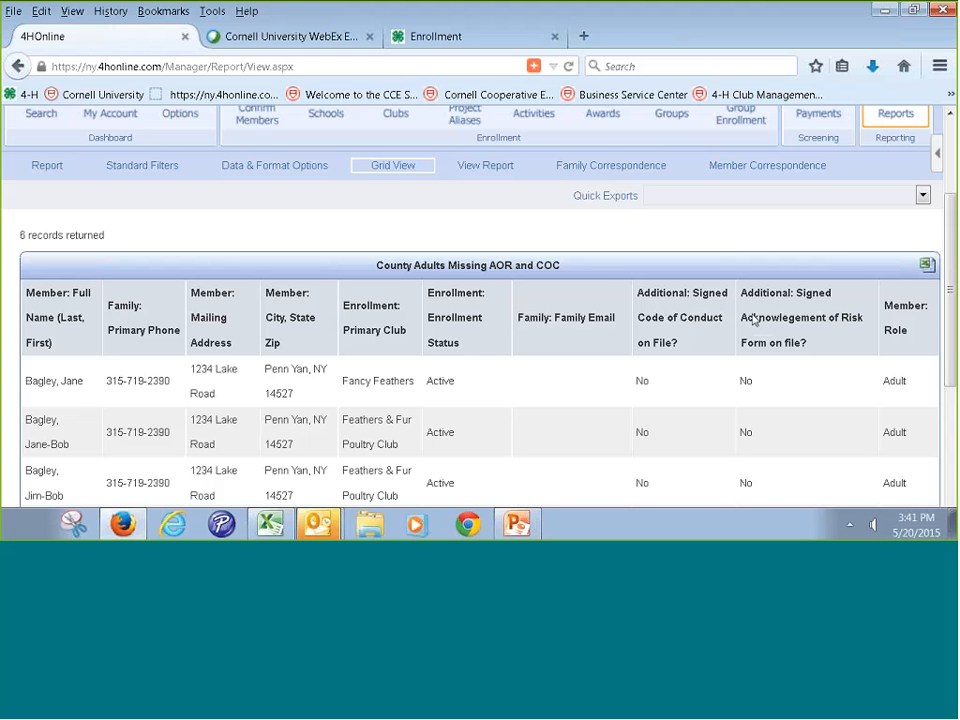
# Change the second custom filter's field to Additional: Signed Acknowlegement of Risk Form on file and save the Data & Format Options
pyautogui.click(288, 176)
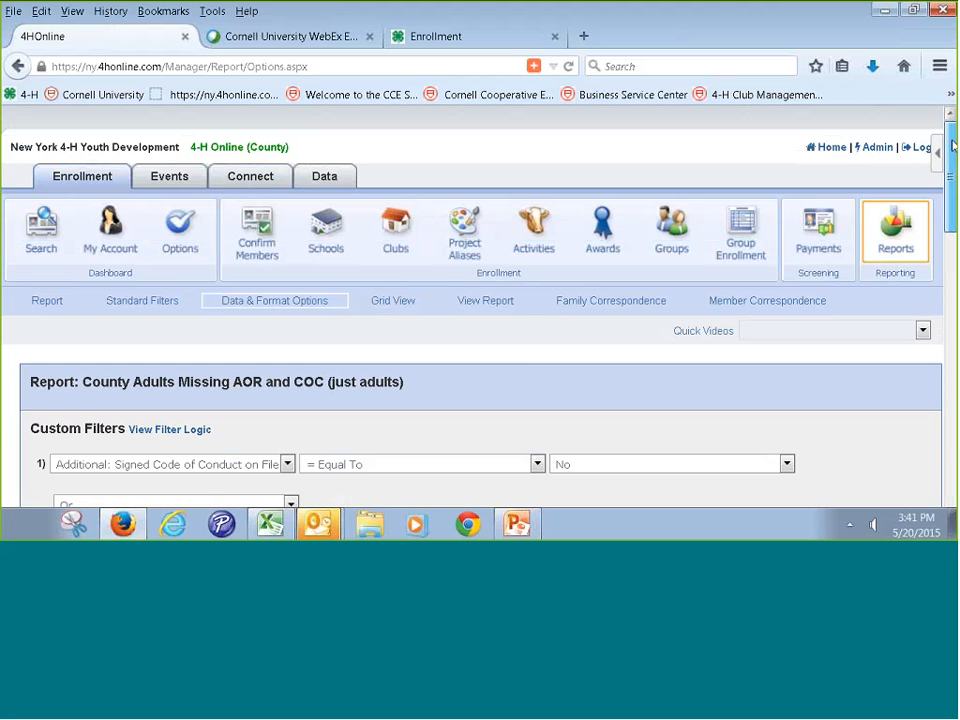
pyautogui.scroll(-3, 289, 170)
pyautogui.moveTo(950, 235); pyautogui.dragTo(950, 244)
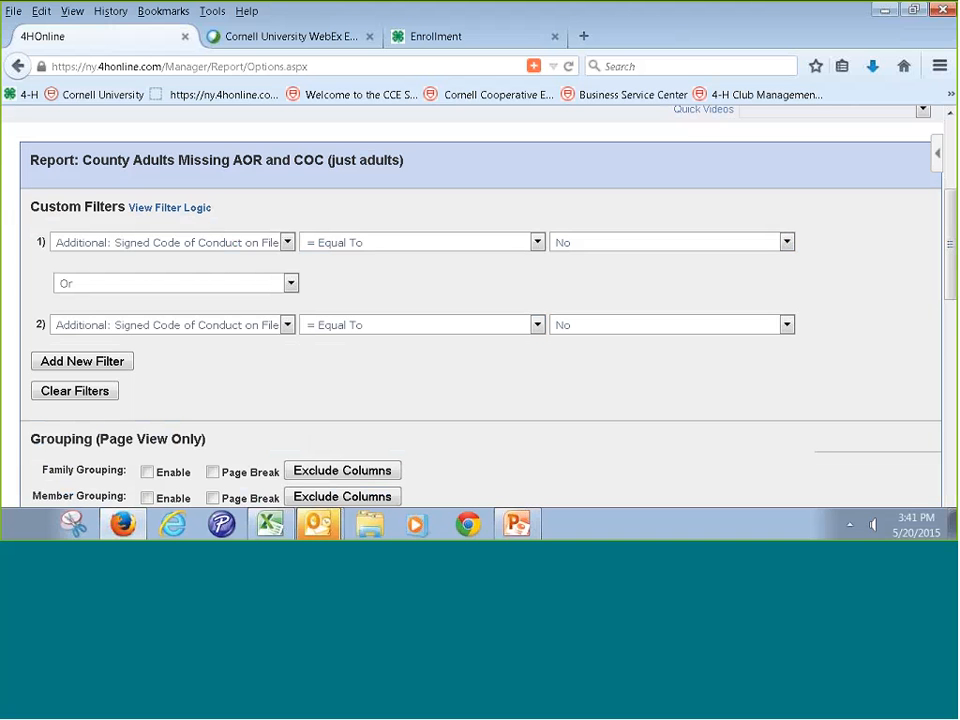
pyautogui.click(290, 327)
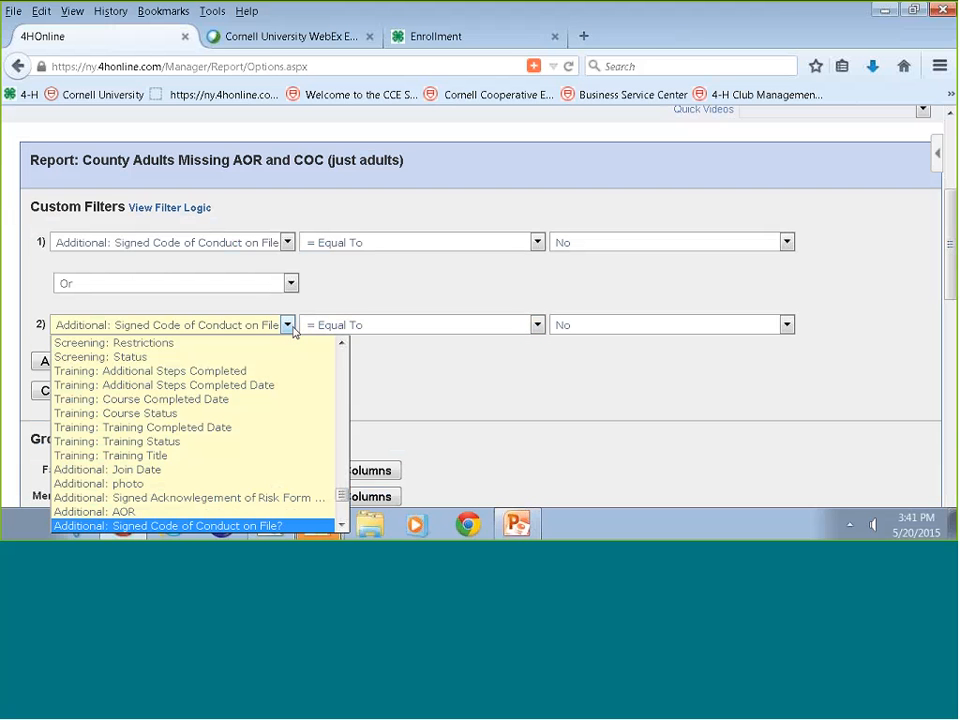
pyautogui.click(186, 505)
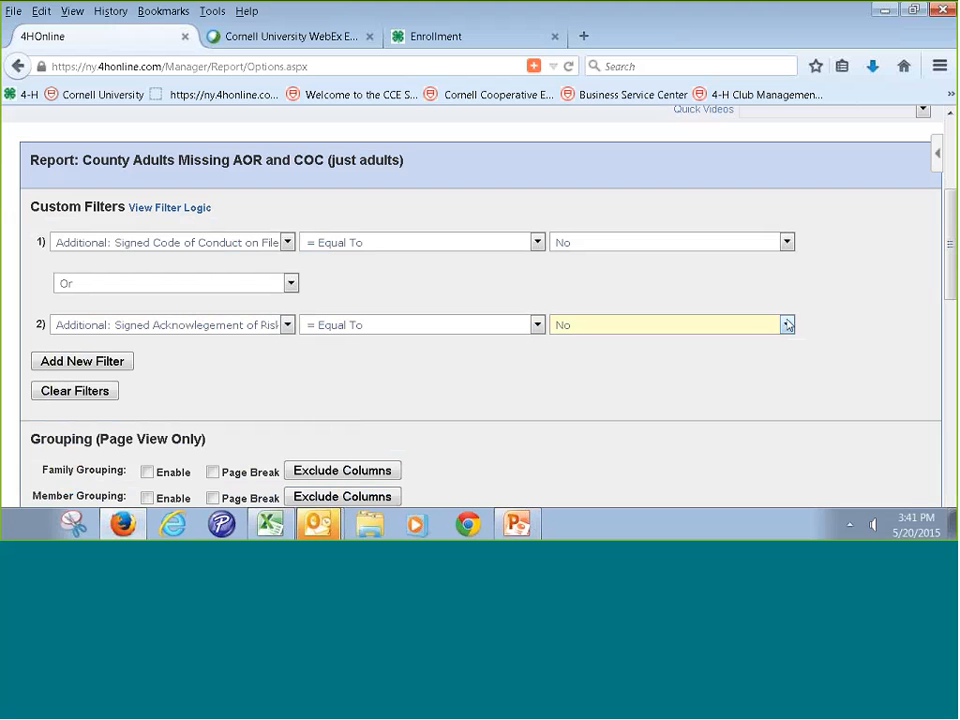
pyautogui.scroll(-10, 810, 332)
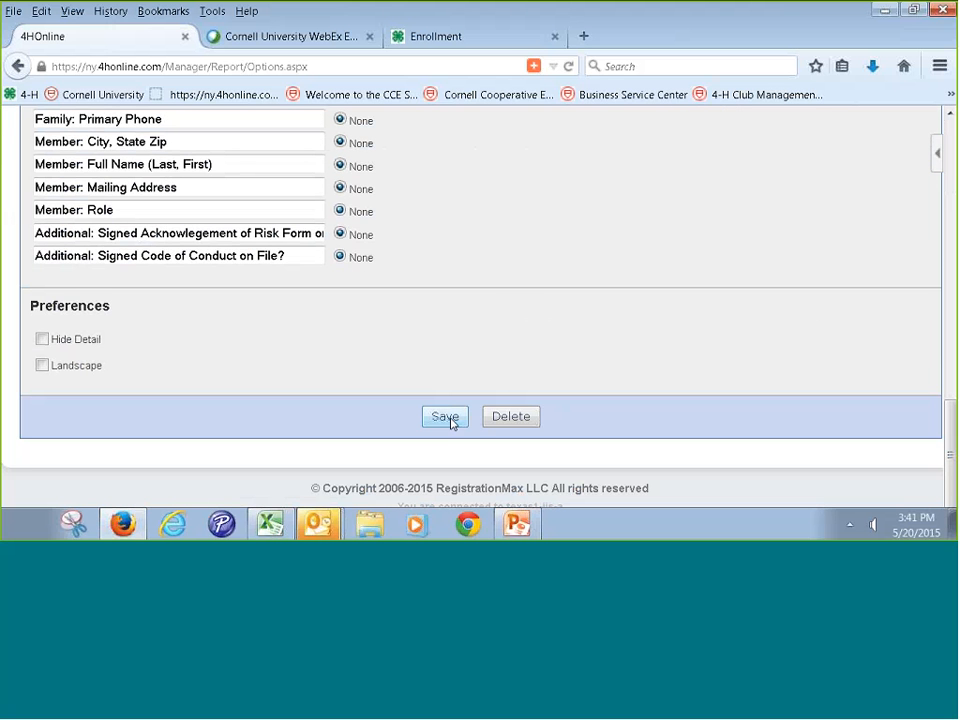
pyautogui.click(447, 418)
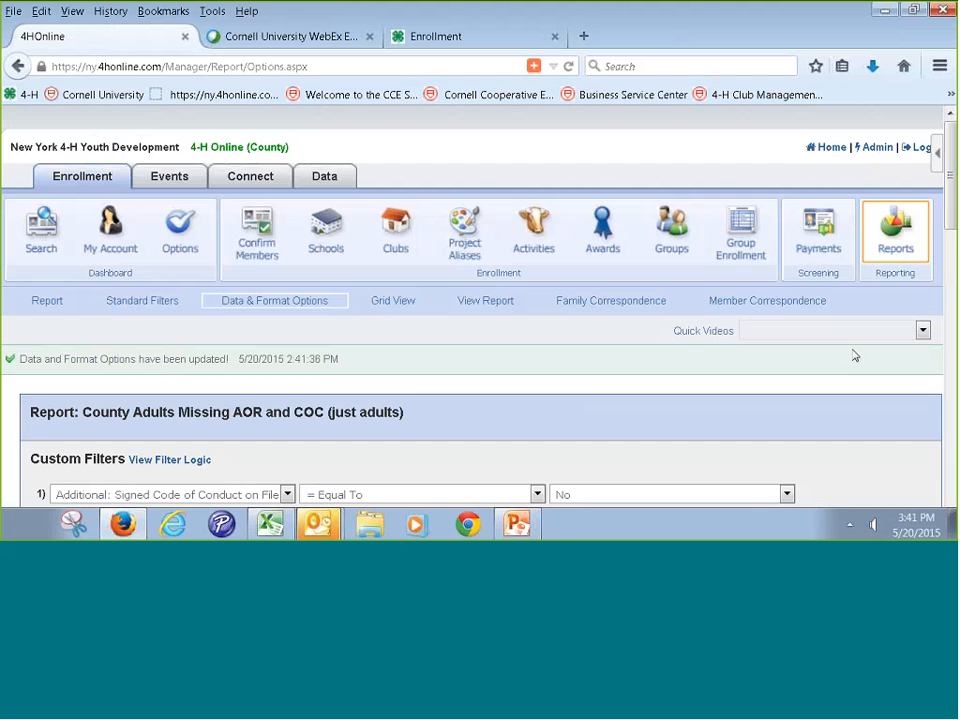
# In the report's Standard Filters, clear the Adult role, select Youth instead and save the filters
pyautogui.scroll(-5, 855, 355)
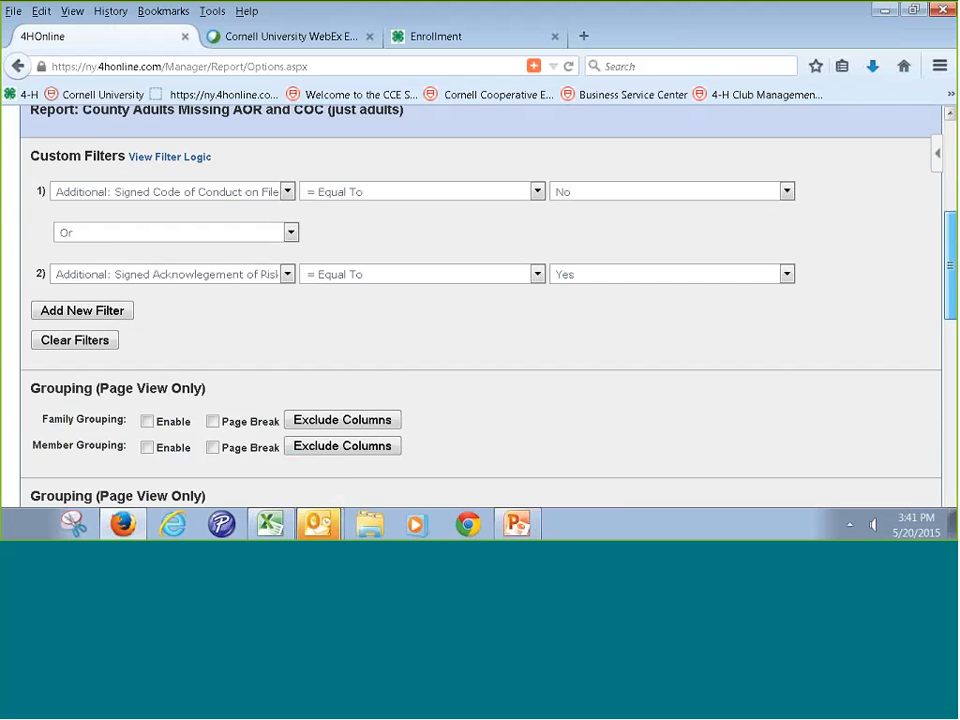
pyautogui.scroll(-4, 480, 300)
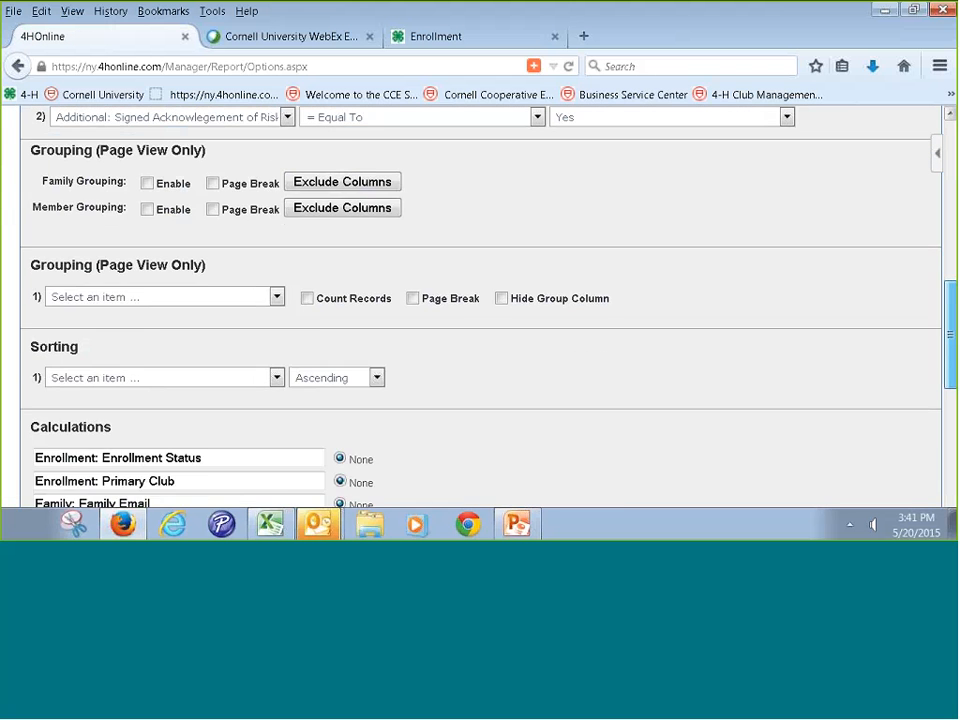
pyautogui.moveTo(953, 314); pyautogui.dragTo(952, 163)
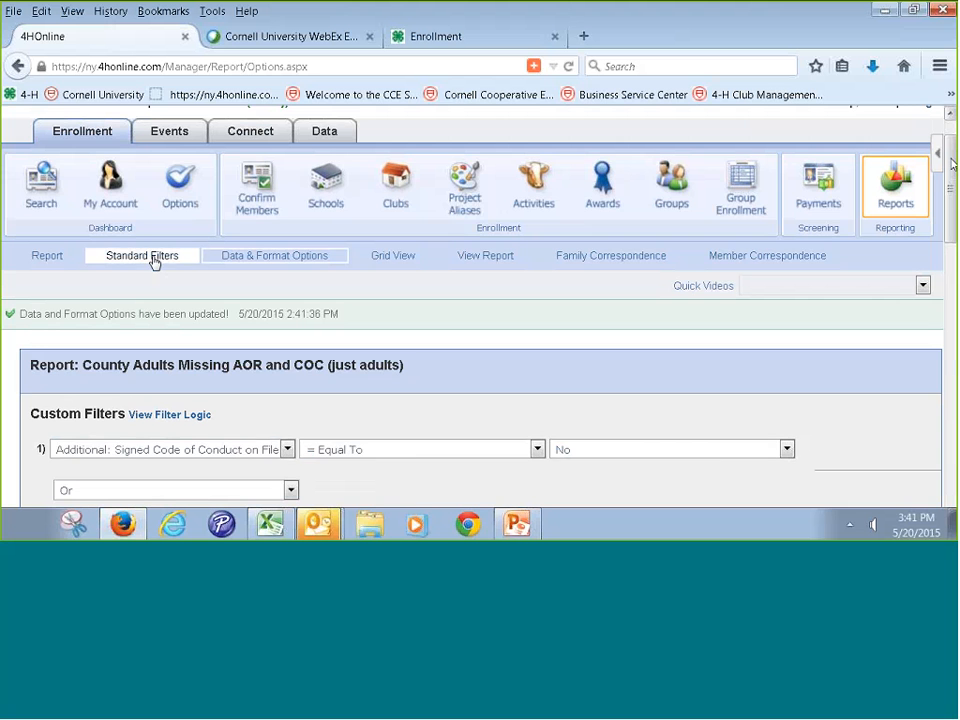
pyautogui.click(154, 258)
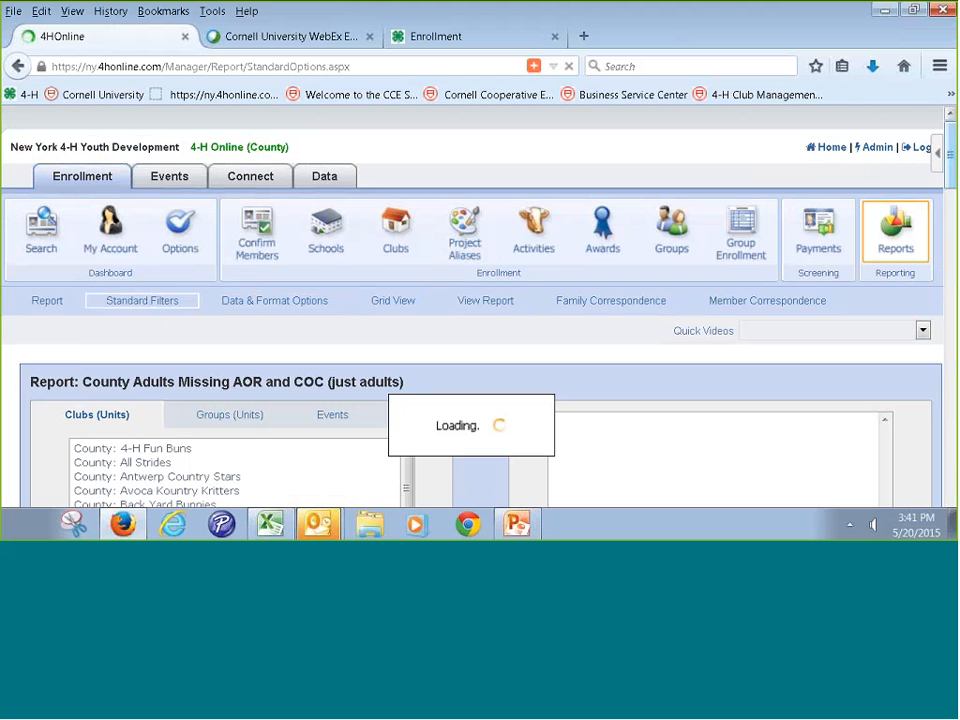
pyautogui.scroll(-6, 797, 200)
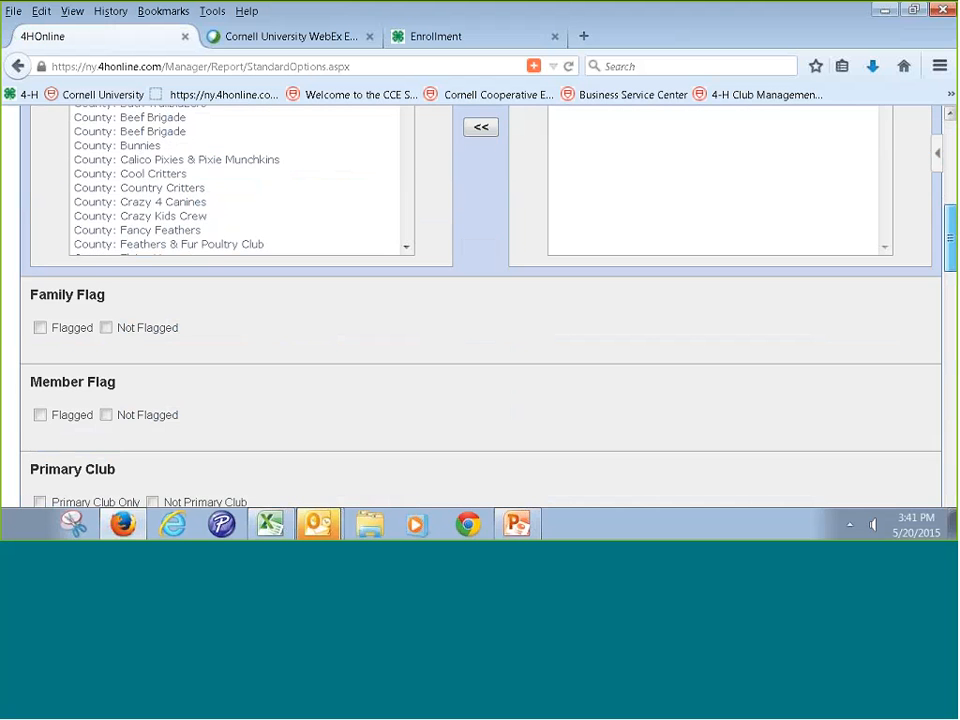
pyautogui.moveTo(950, 228); pyautogui.dragTo(946, 294)
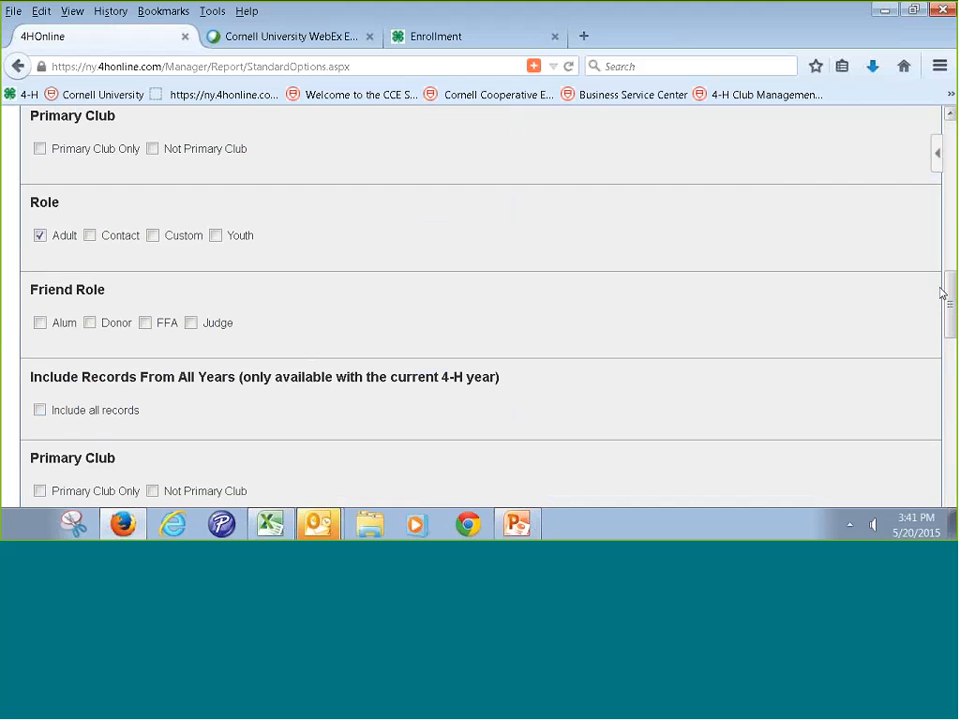
pyautogui.click(39, 235)
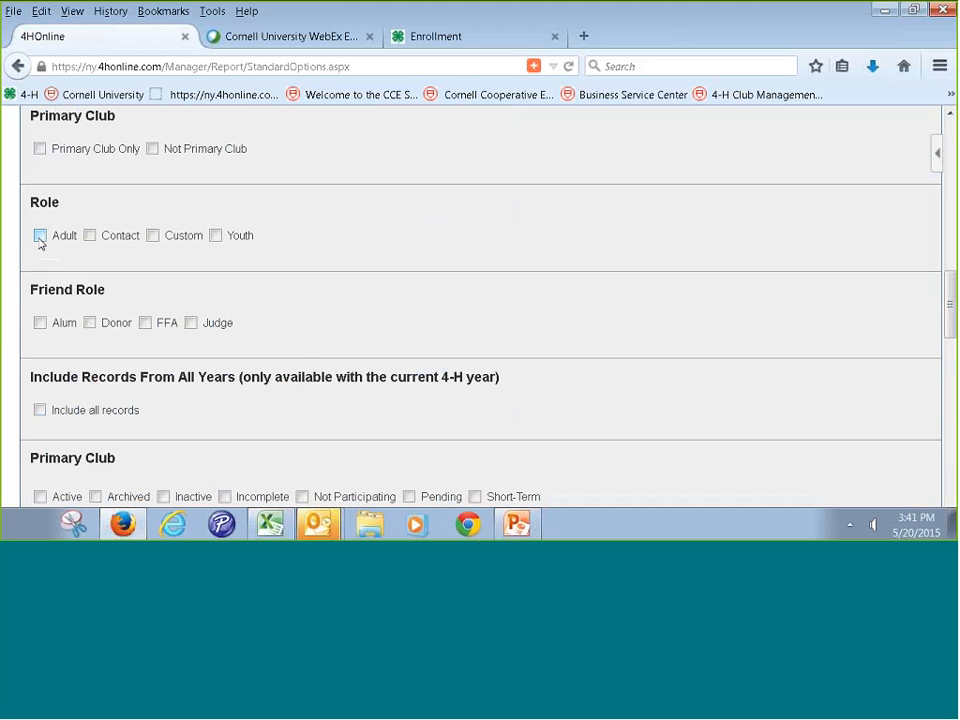
pyautogui.click(216, 235)
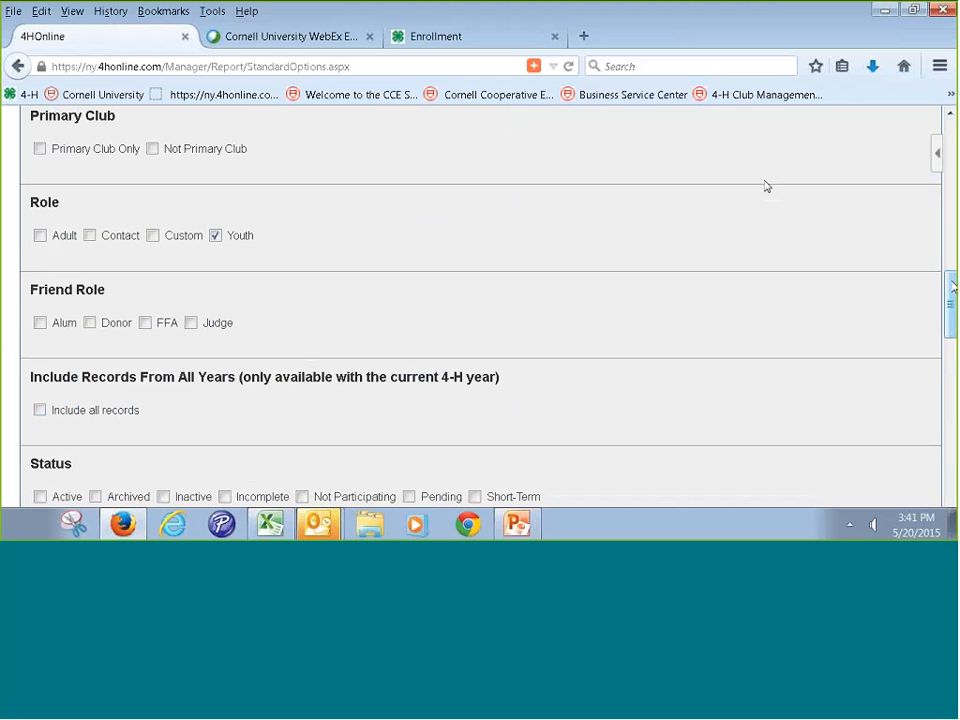
pyautogui.scroll(-5, 765, 186)
pyautogui.scroll(-3, 765, 186)
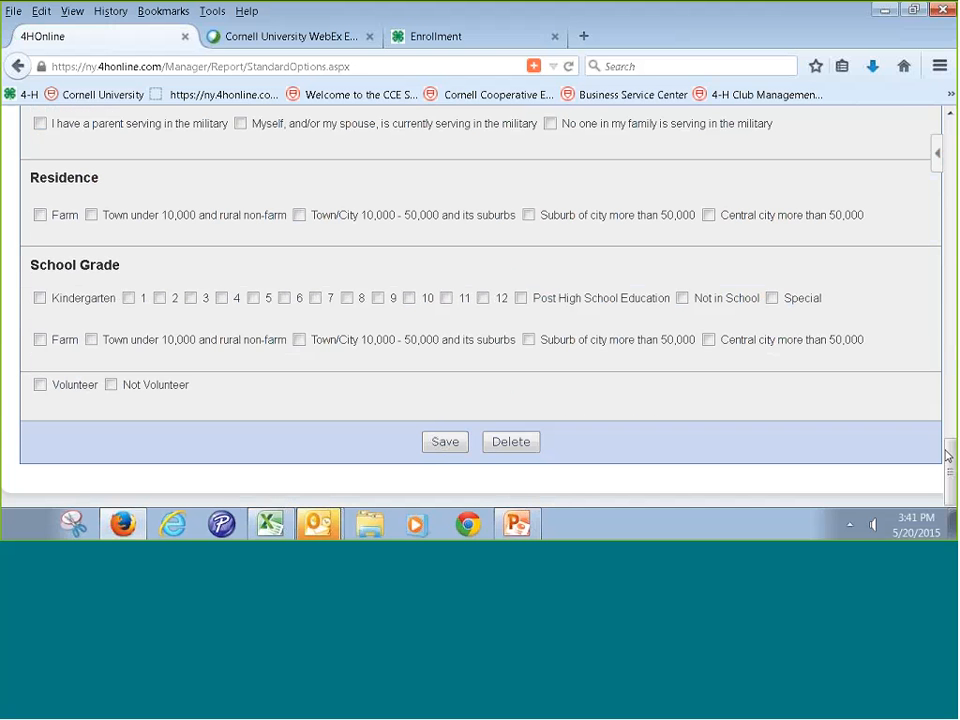
pyautogui.click(445, 445)
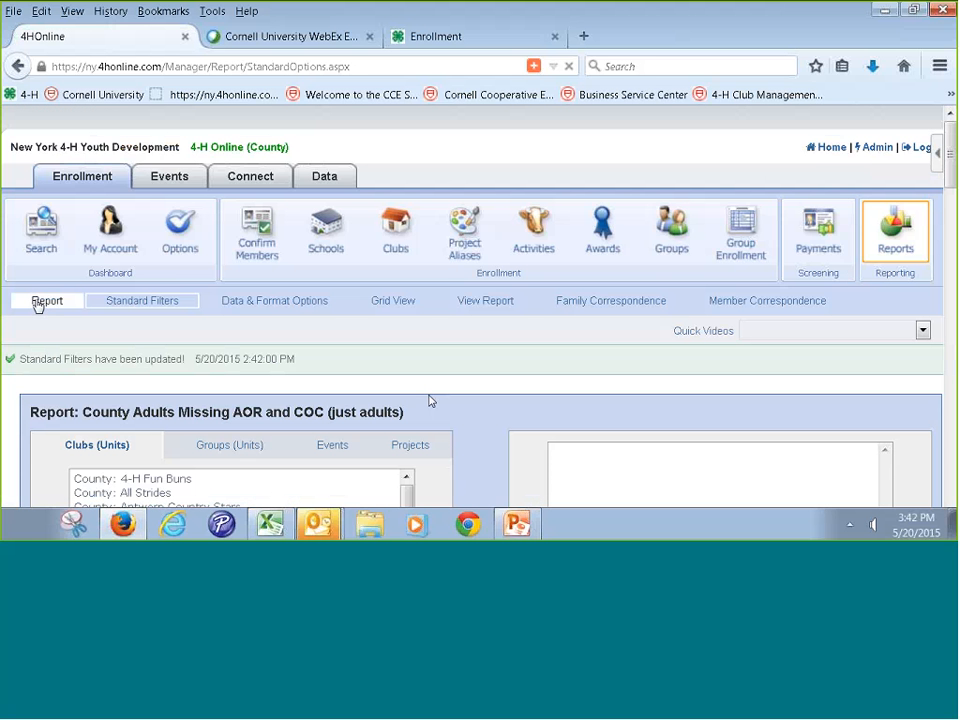
# Reopen the report's setup and change its name to County Youth Missing AOR and COC
pyautogui.click(338, 300)
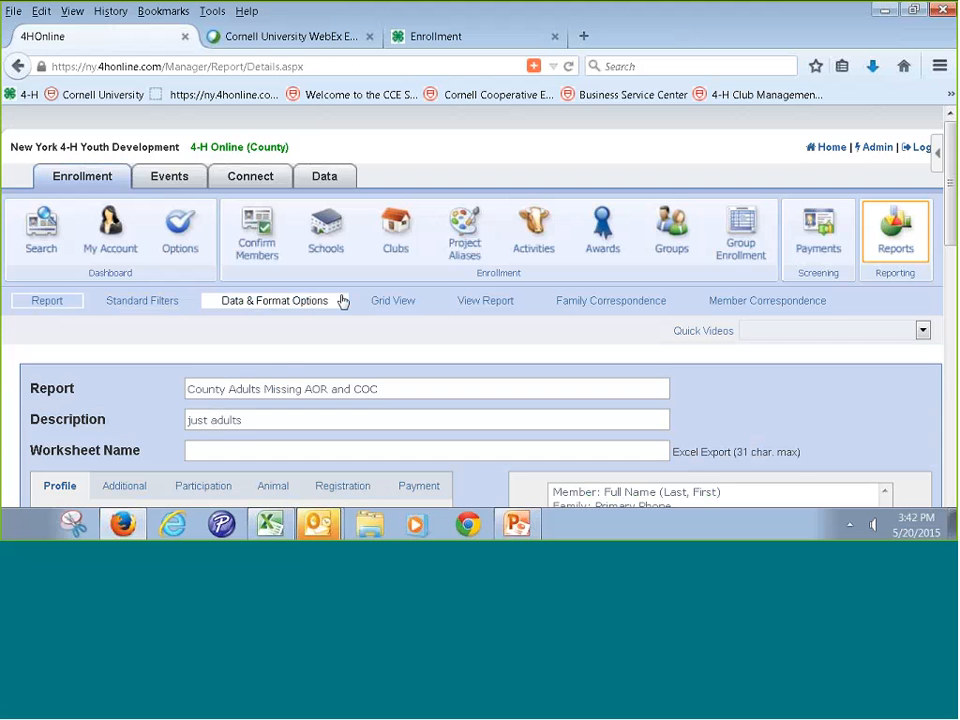
pyautogui.doubleClick(246, 389)
pyautogui.write('4')
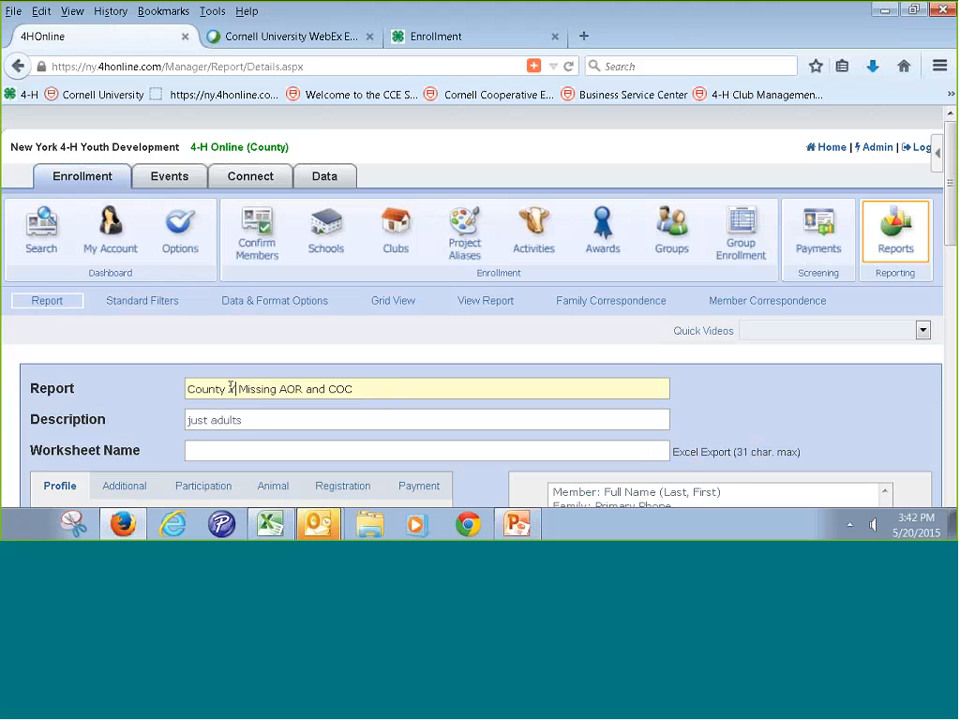
pyautogui.write('outh')
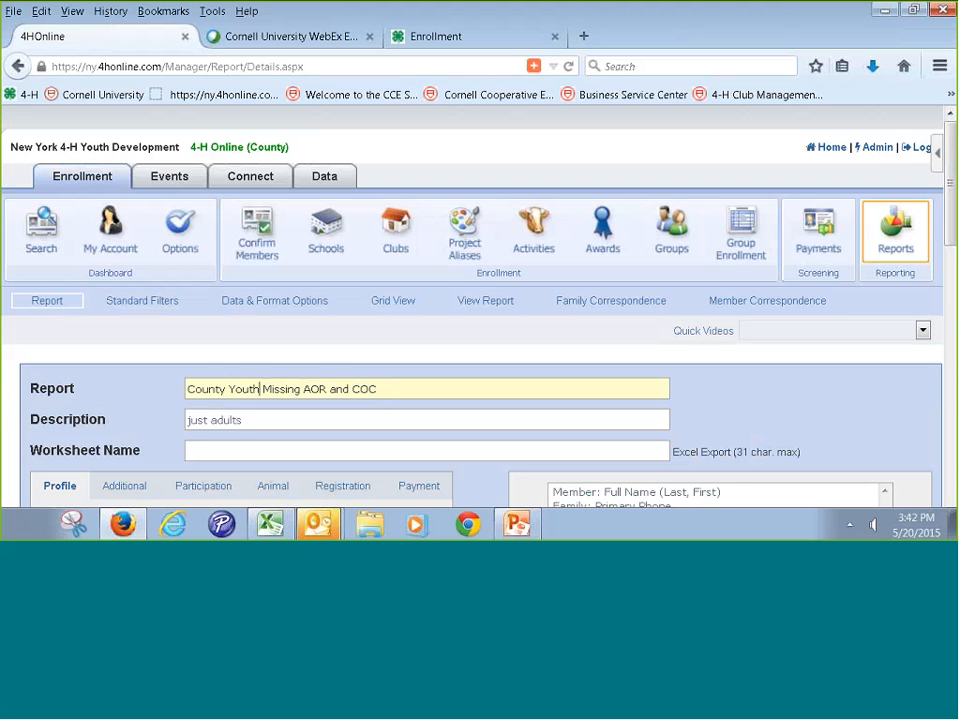
# Save the renamed report's settings and display it in Grid View to check the youth records
pyautogui.moveTo(952, 211); pyautogui.dragTo(956, 441)
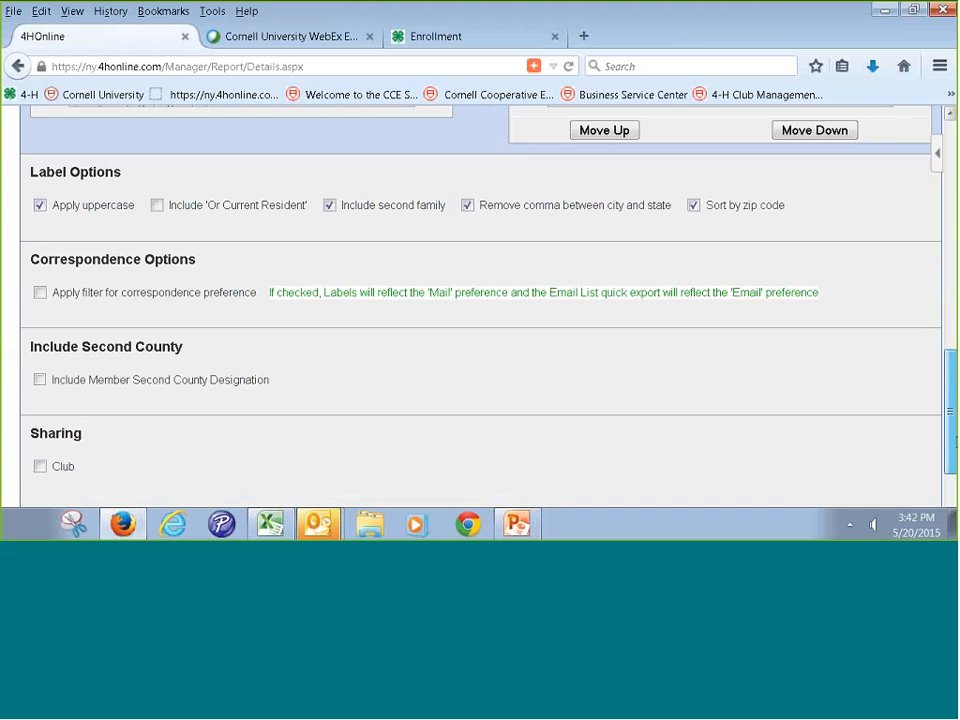
pyautogui.scroll(-2, 546, 465)
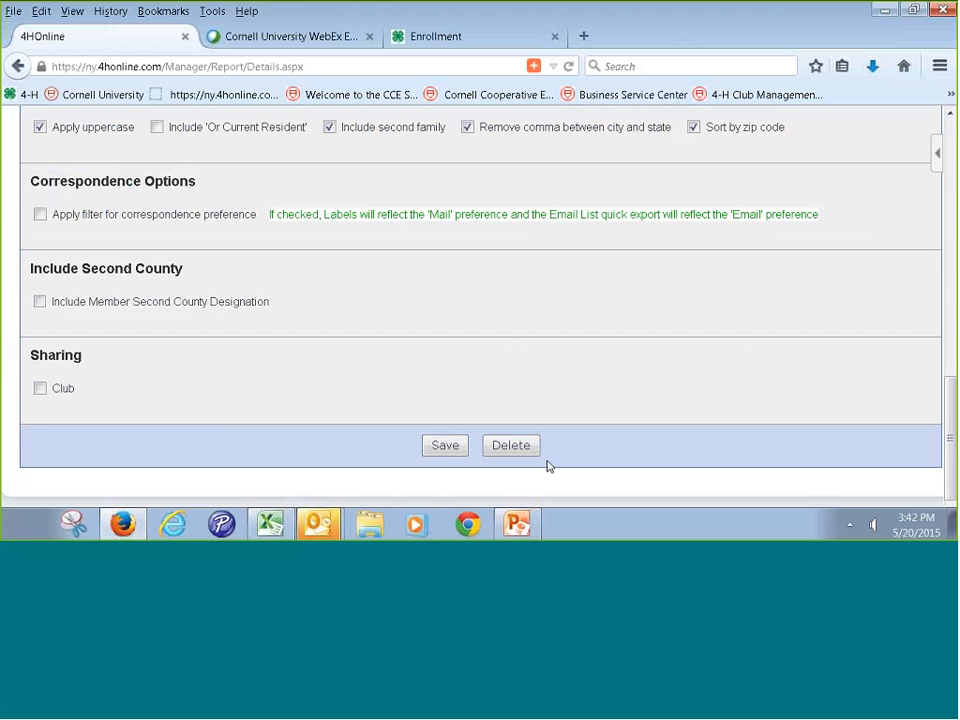
pyautogui.click(445, 445)
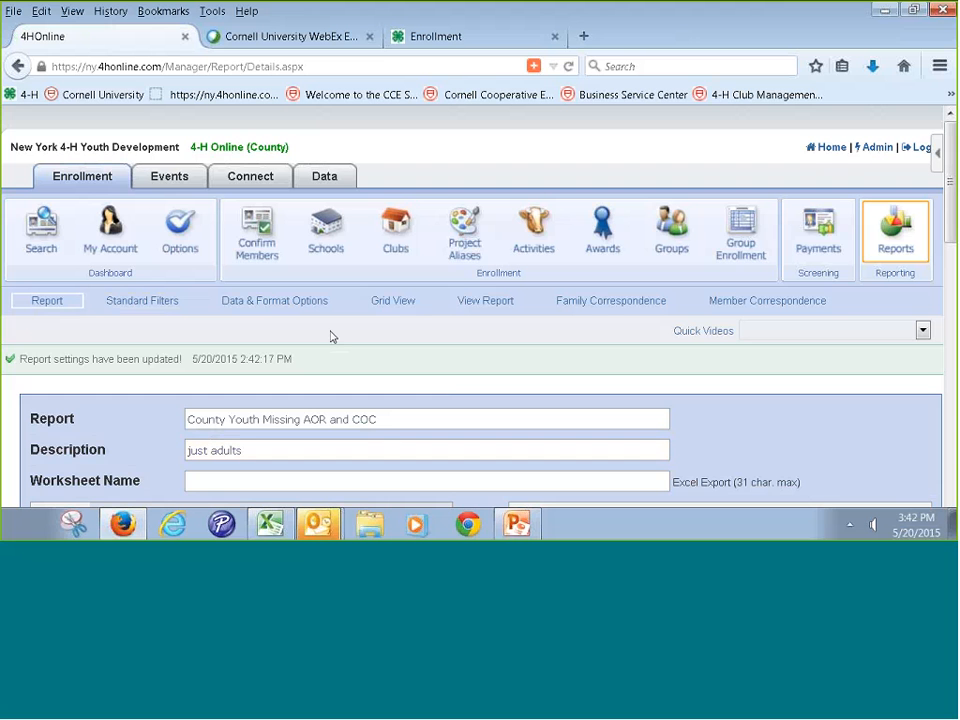
pyautogui.click(392, 304)
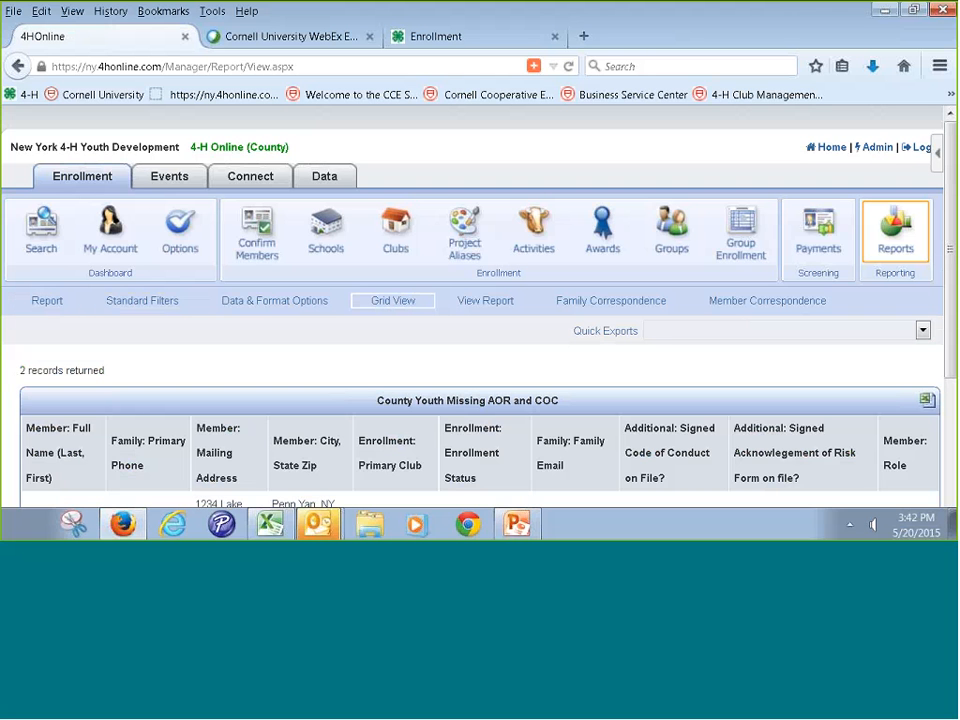
pyautogui.moveTo(951, 243); pyautogui.dragTo(950, 381)
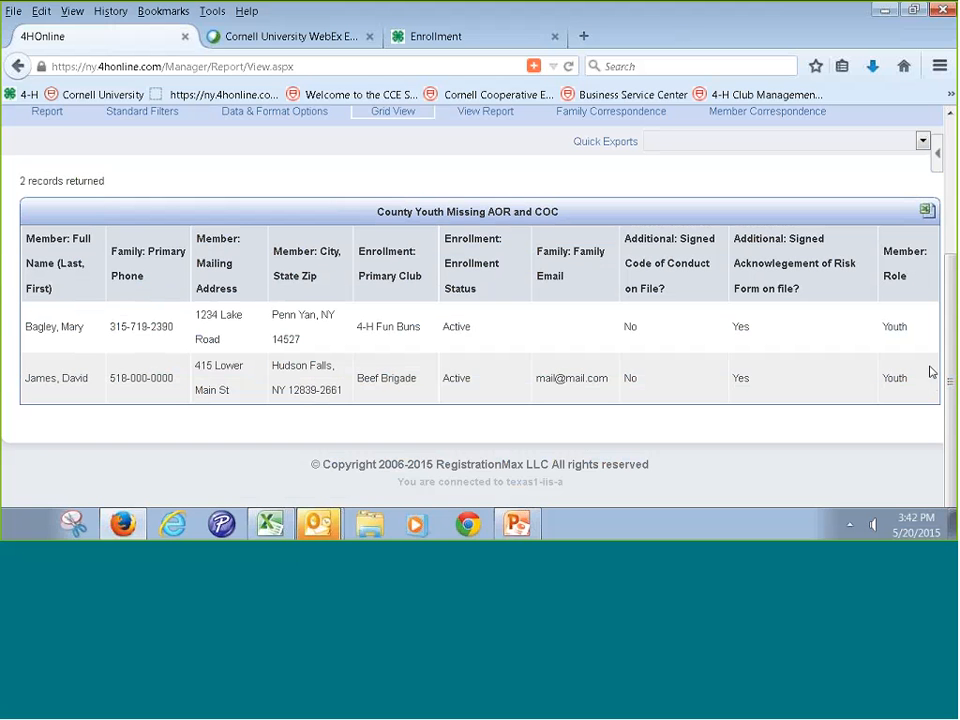
# Switch to the Training 13.pptx presentation in PowerPoint and show the state reports, Questions? and closing Thank You! slides in turn
pyautogui.click(537, 519)
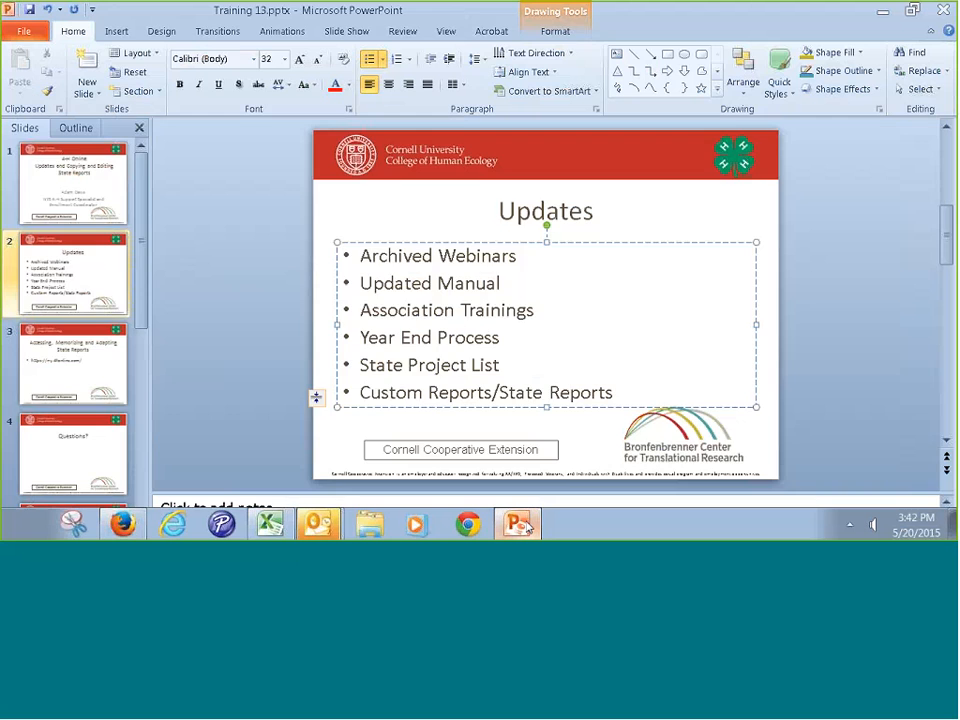
pyautogui.click(96, 365)
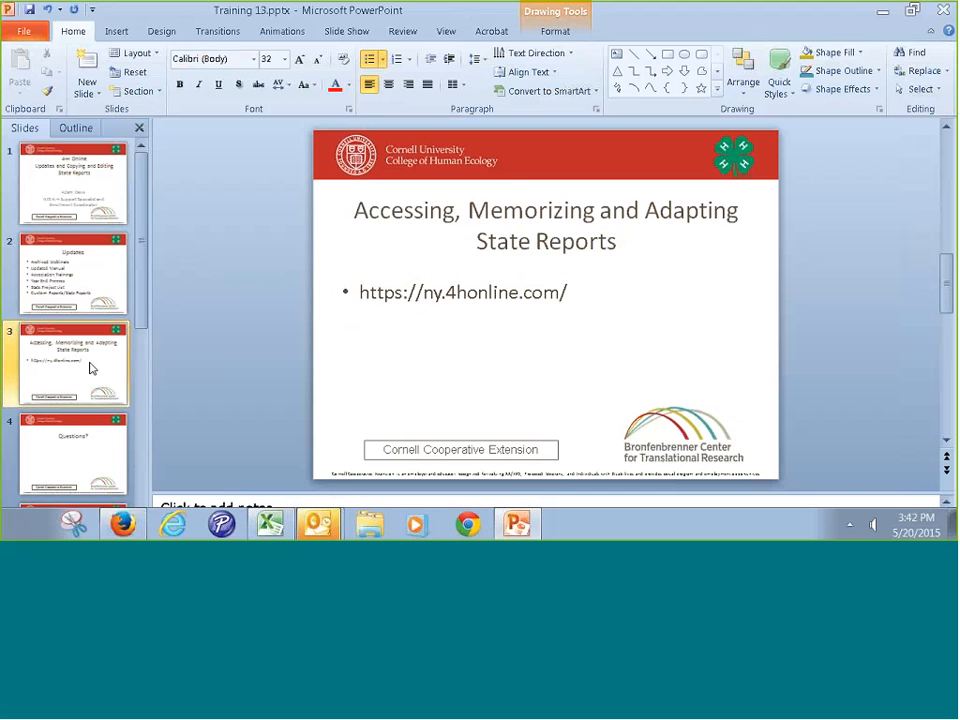
pyautogui.click(70, 432)
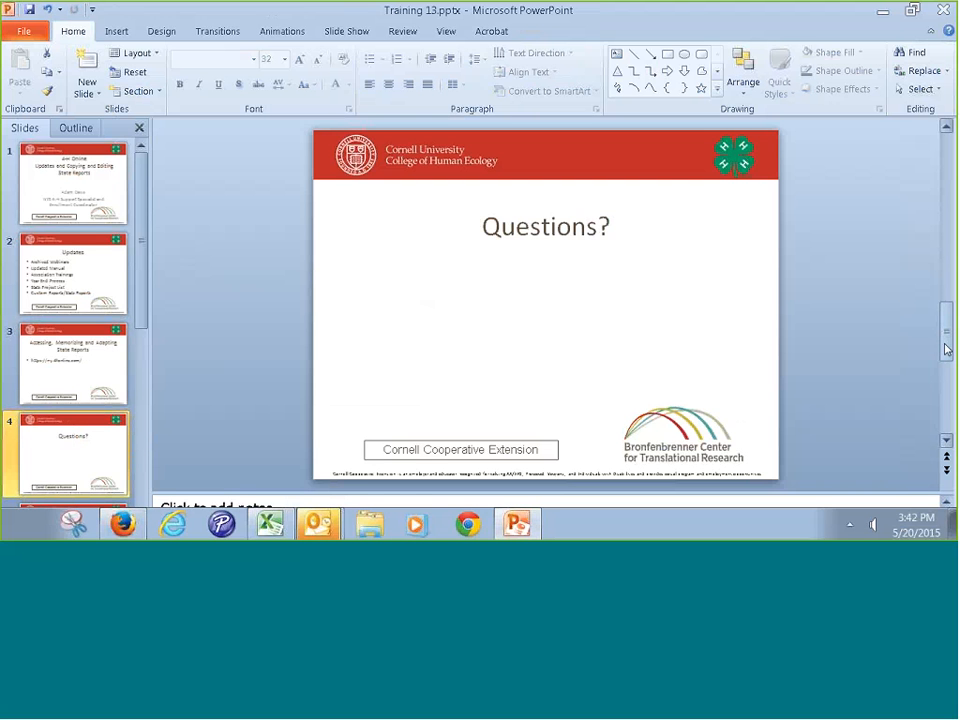
pyautogui.moveTo(947, 347); pyautogui.dragTo(948, 392)
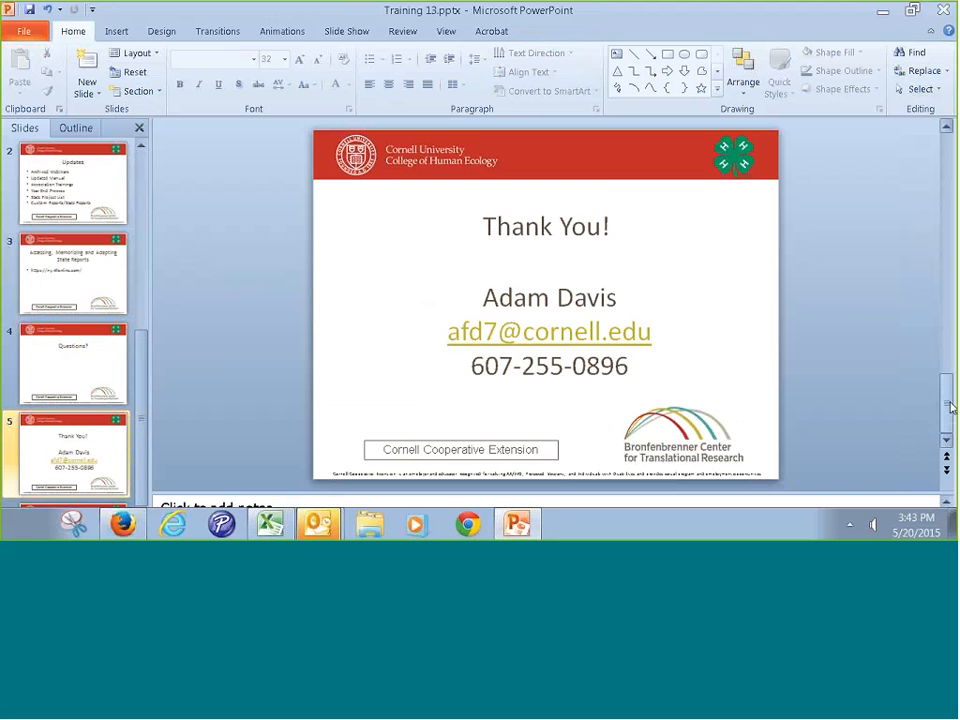
pyautogui.click(719, 353)
pyautogui.press('Escape')
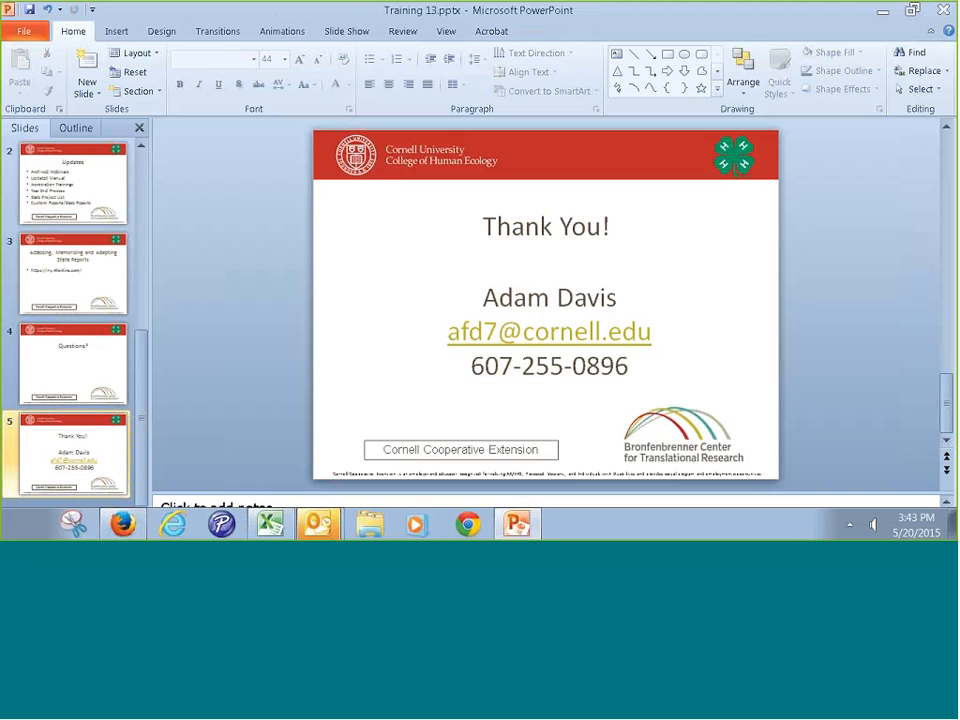